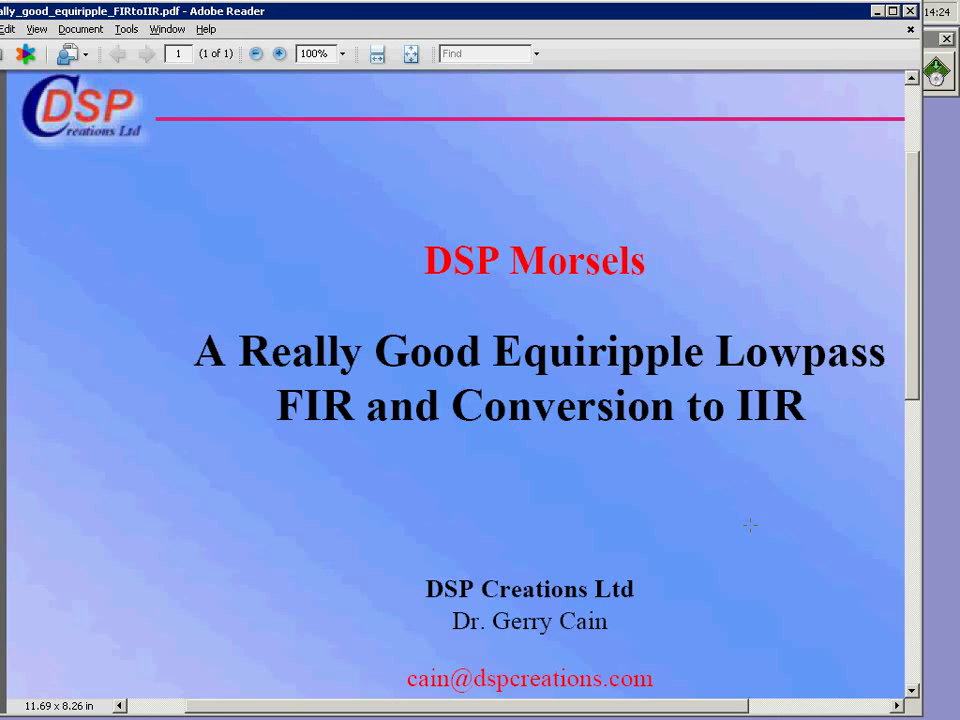
Minimize the slides and choose the LPF lowpass filter type in Sketch-a-Filt.
{"action": "left_click", "coordinate": [877, 12]}
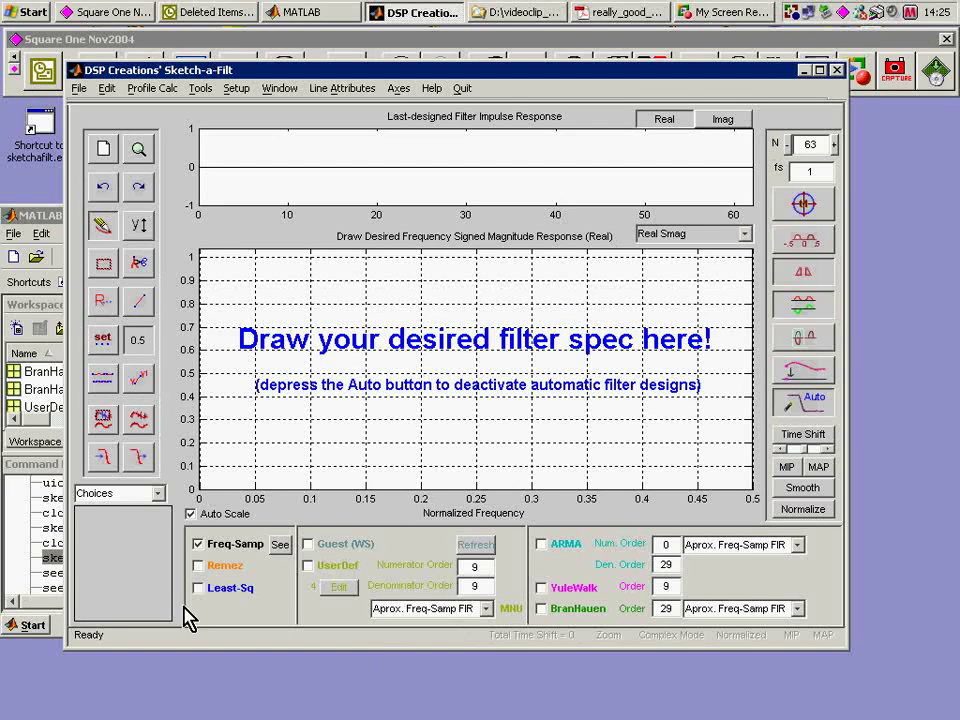
{"action": "left_click", "coordinate": [158, 494]}
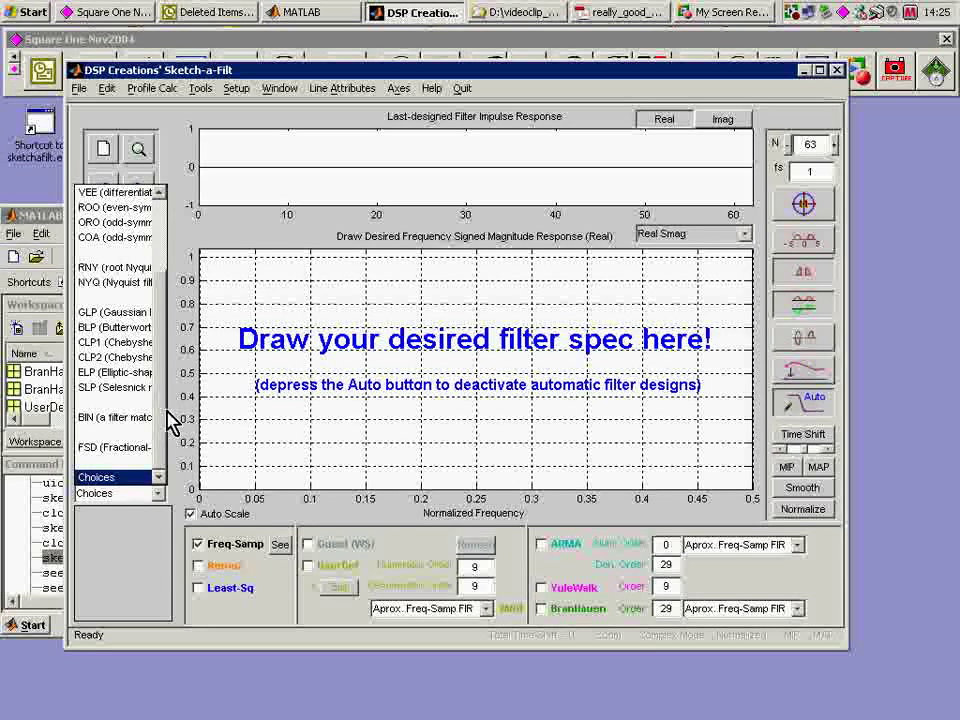
{"action": "scroll", "coordinate": [128, 325], "scroll_direction": "up", "scroll_amount": 3}
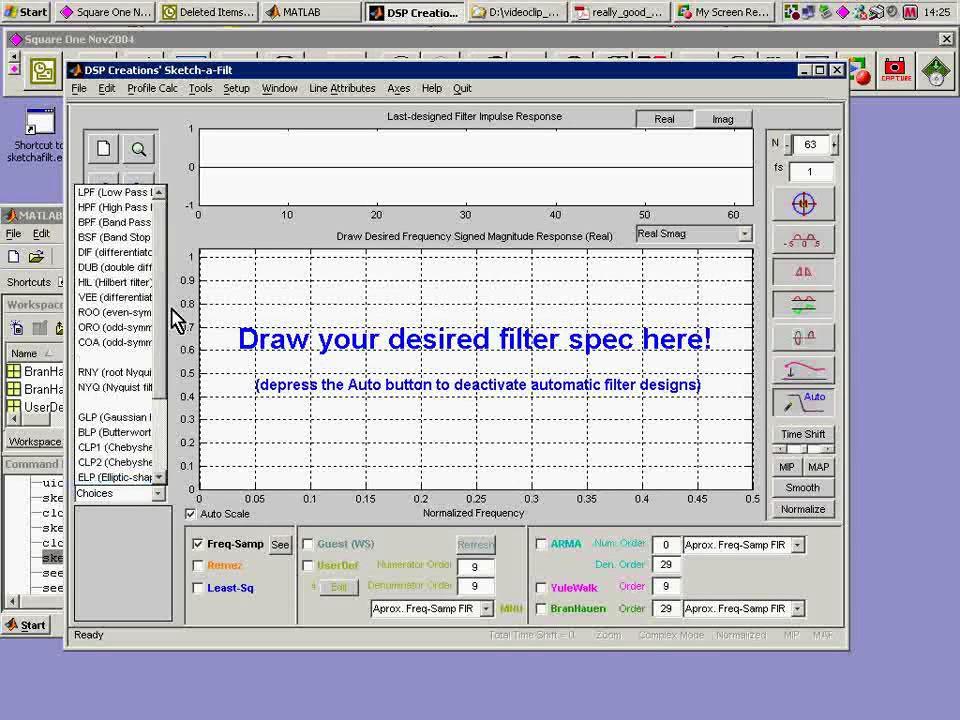
{"action": "left_click", "coordinate": [133, 191]}
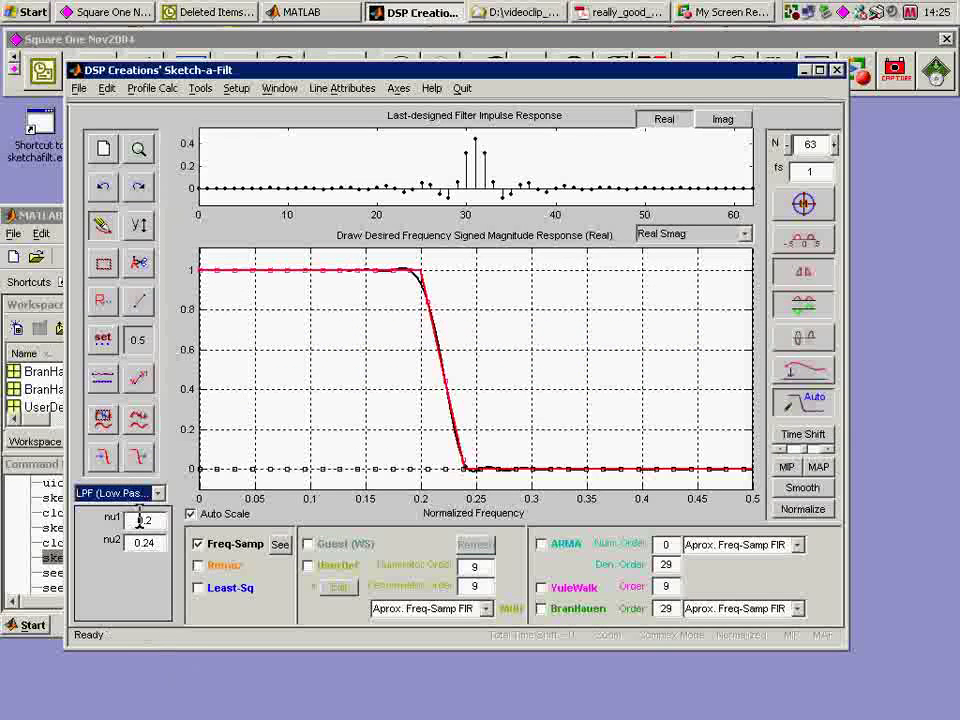
Set nu1 and nu2 both to 0.18 and turn off Freq-Samp design.
{"action": "left_click_drag", "start_coordinate": [146, 520], "coordinate": [155, 520]}
{"action": "key", "text": "BackSpace"}
{"action": "type", "text": "18"}
{"action": "key", "text": "Return"}
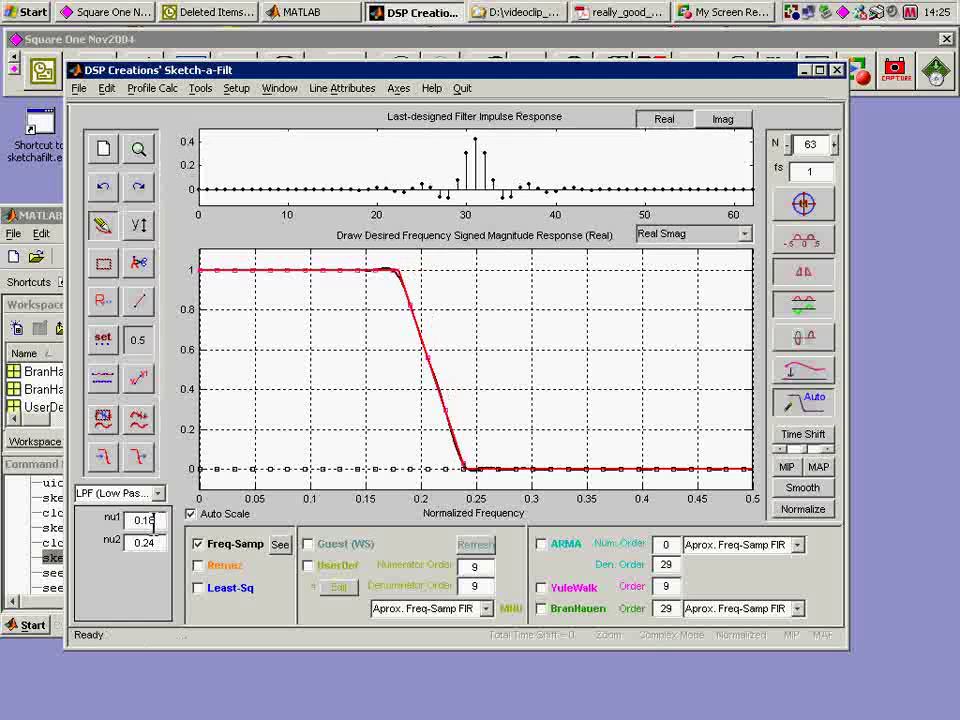
{"action": "left_click_drag", "start_coordinate": [143, 542], "coordinate": [163, 543]}
{"action": "type", "text": "18"}
{"action": "key", "text": "Return"}
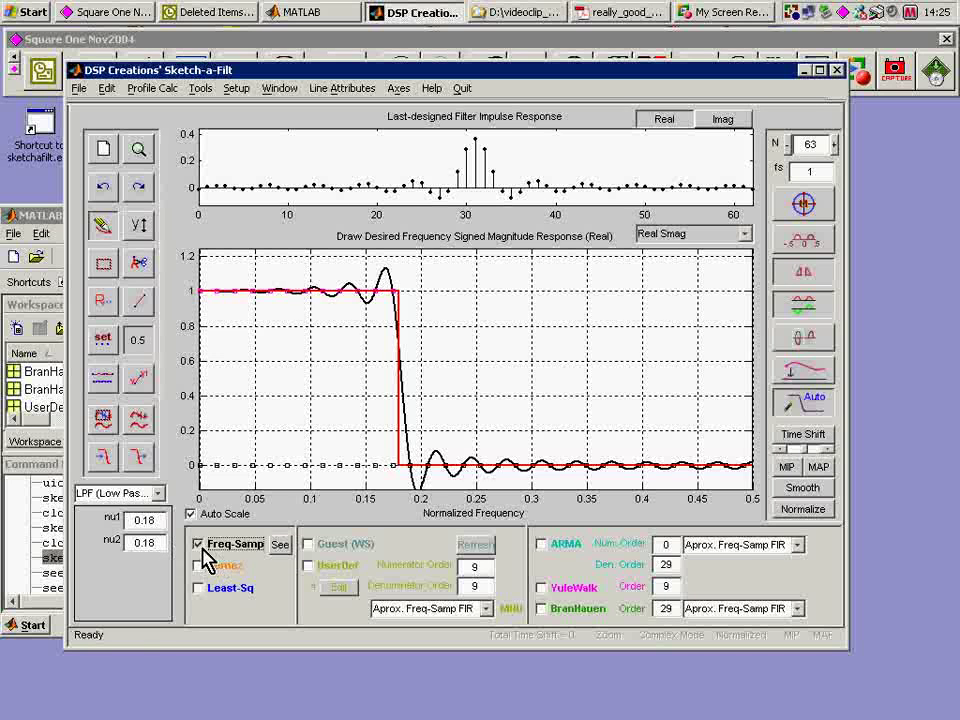
{"action": "left_click", "coordinate": [199, 545]}
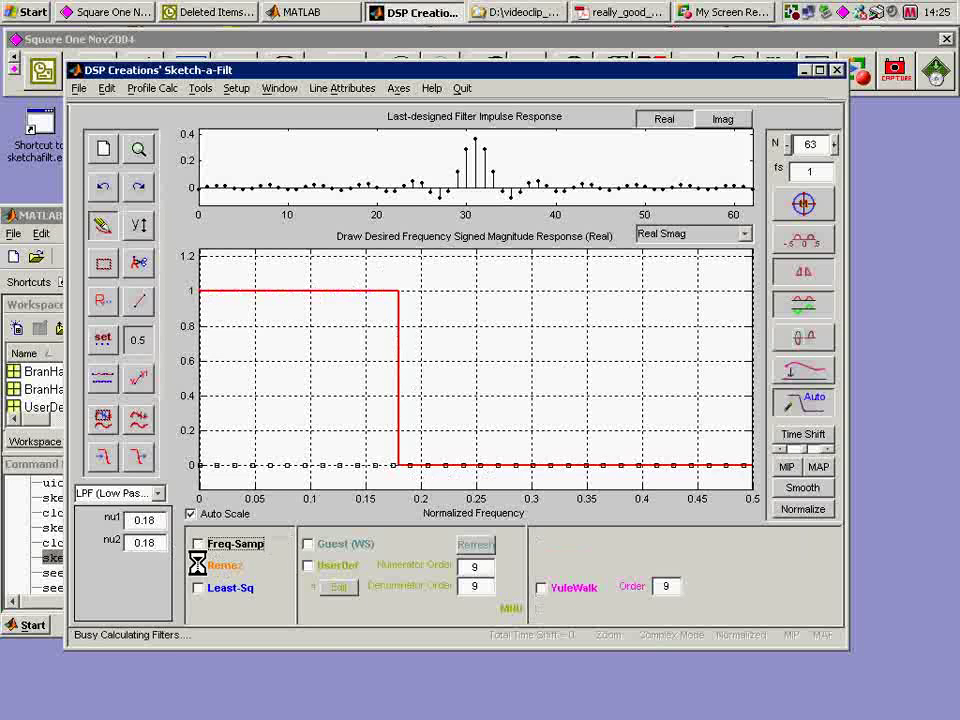
Enable UserDef with algorithm 6, EQUIRIPPLE-corridor FIRa, producing a 63-tap lowpass FIR.
{"action": "right_click", "coordinate": [340, 598]}
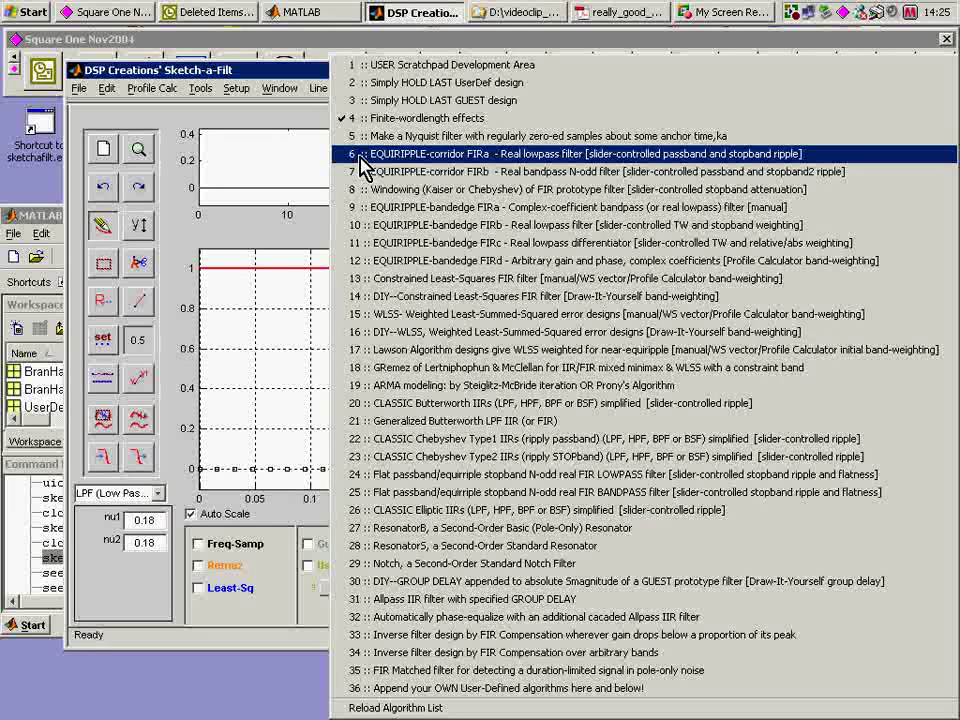
{"action": "left_click", "coordinate": [360, 160]}
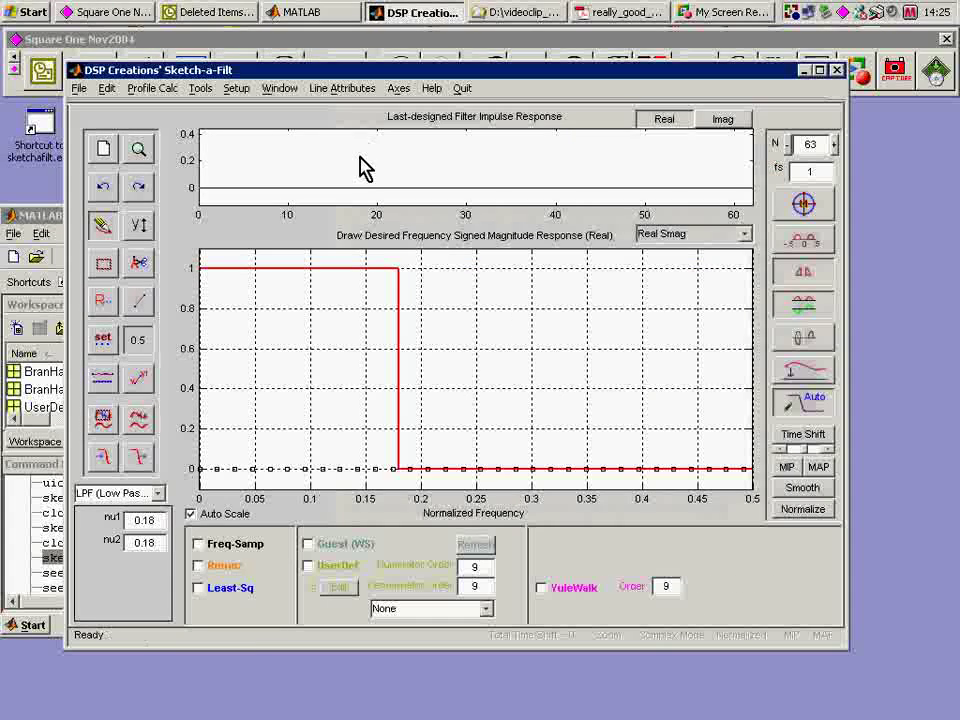
{"action": "left_click", "coordinate": [308, 566]}
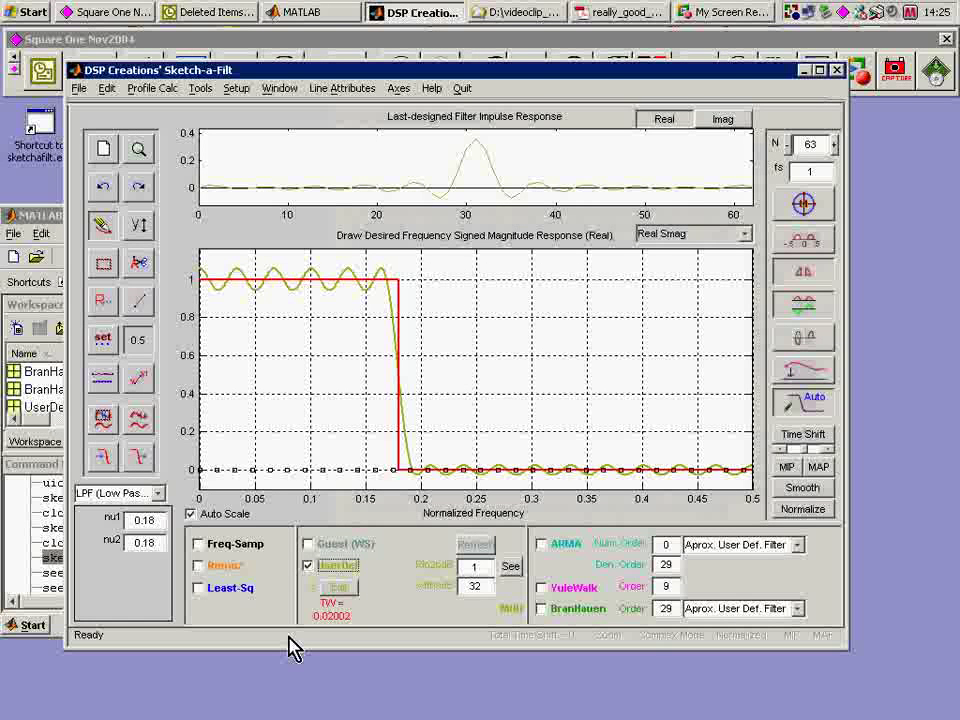
Plot the response as dB Gain with y-limits fixed at [-90 5].
{"action": "left_click", "coordinate": [745, 236]}
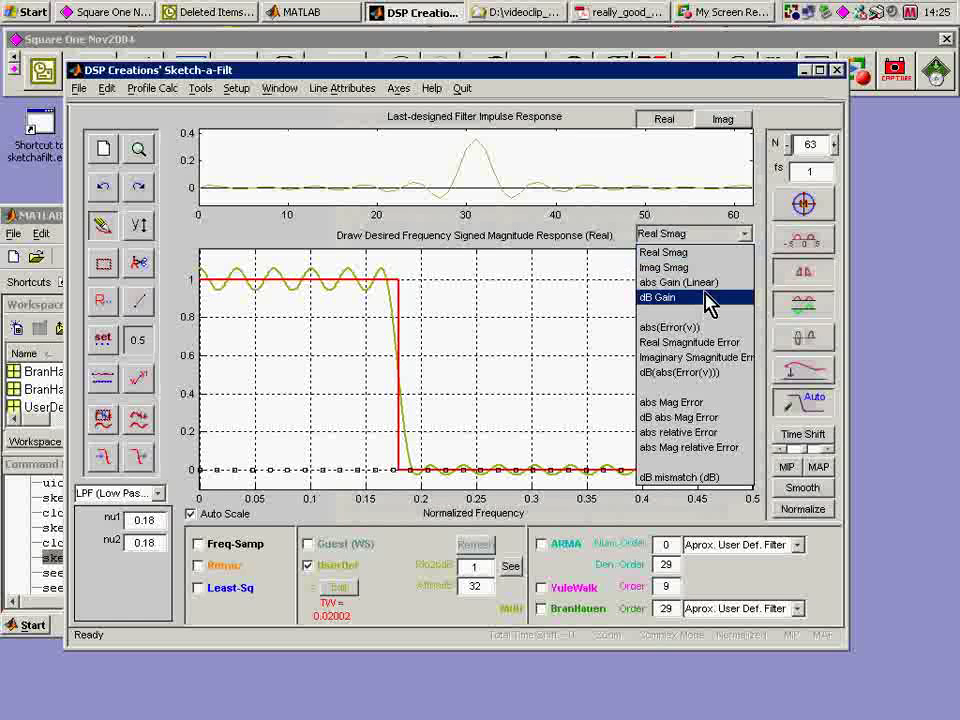
{"action": "left_click", "coordinate": [710, 298]}
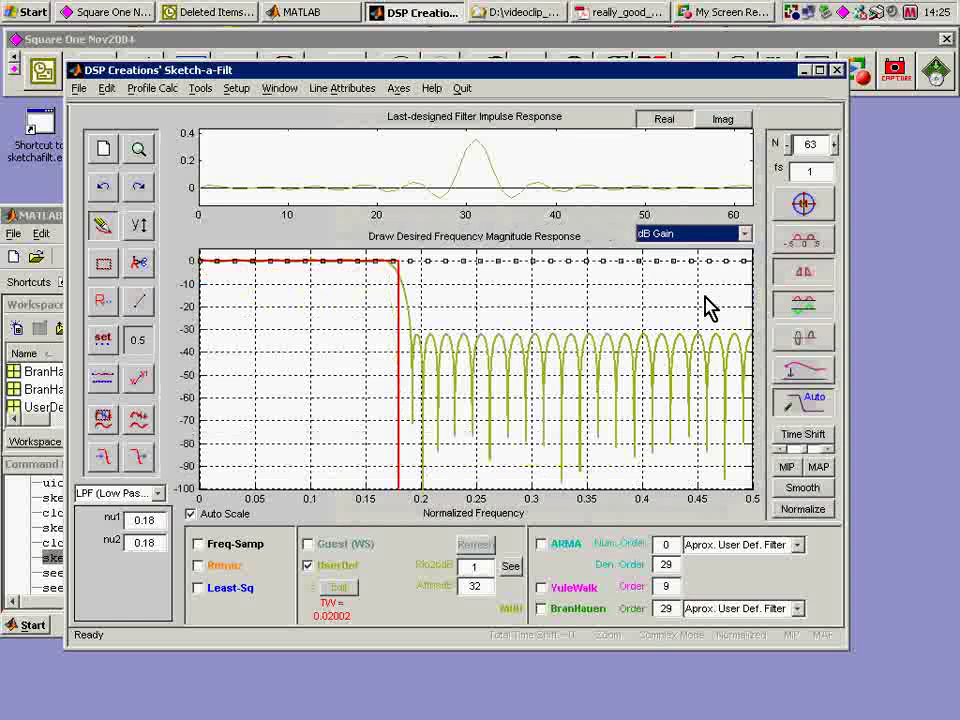
{"action": "left_click", "coordinate": [138, 228]}
{"action": "left_click", "coordinate": [366, 355]}
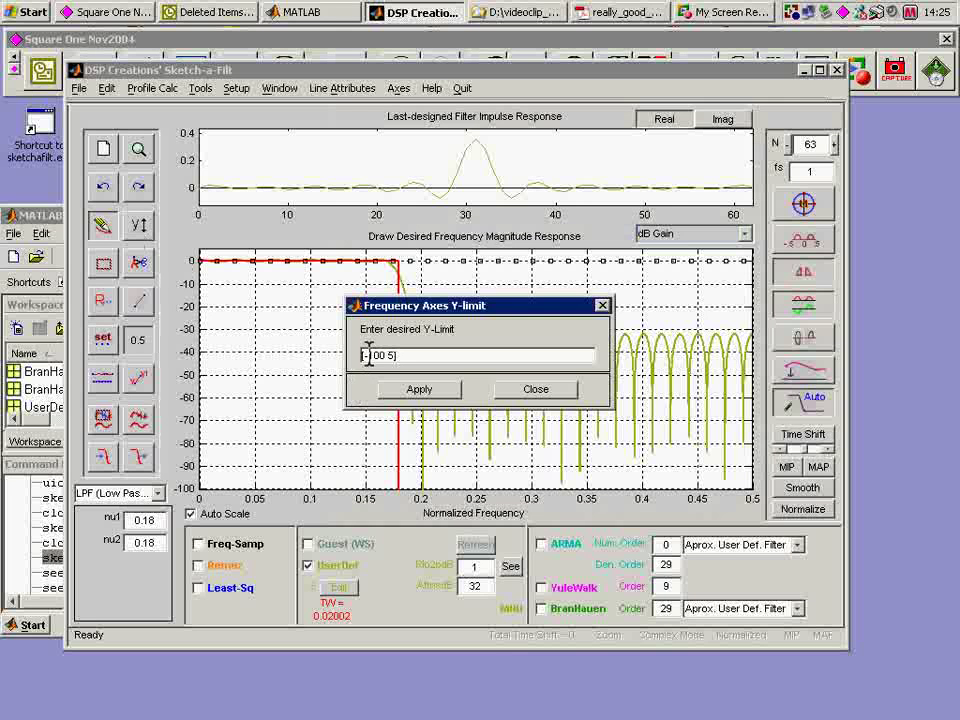
{"action": "key", "text": "Delete"}
{"action": "key", "text": "Delete"}
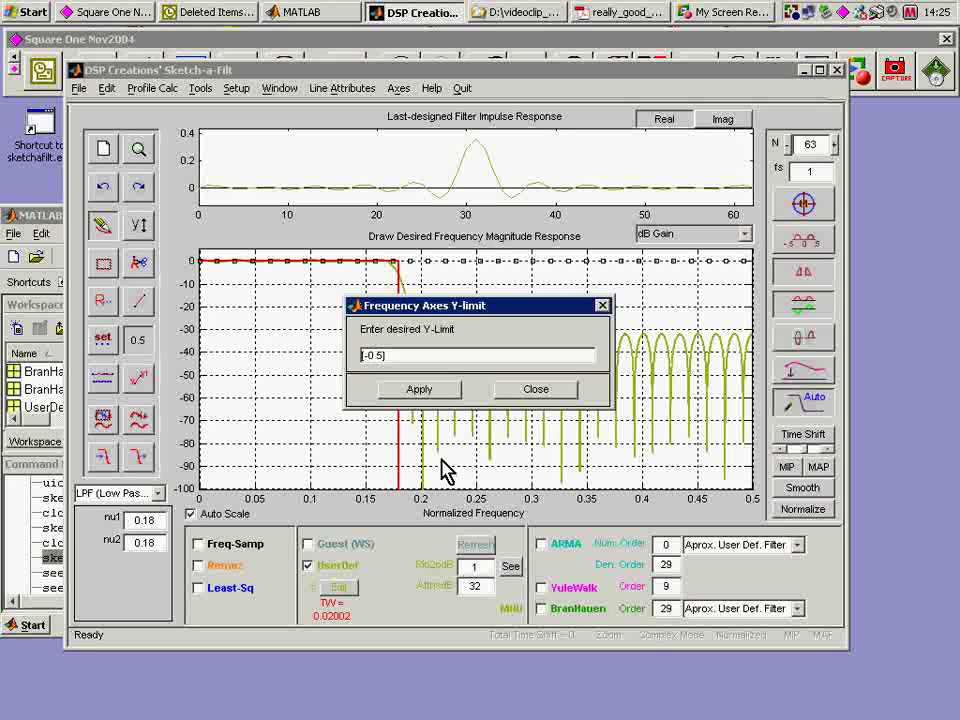
{"action": "type", "text": "9"}
{"action": "left_click", "coordinate": [420, 389]}
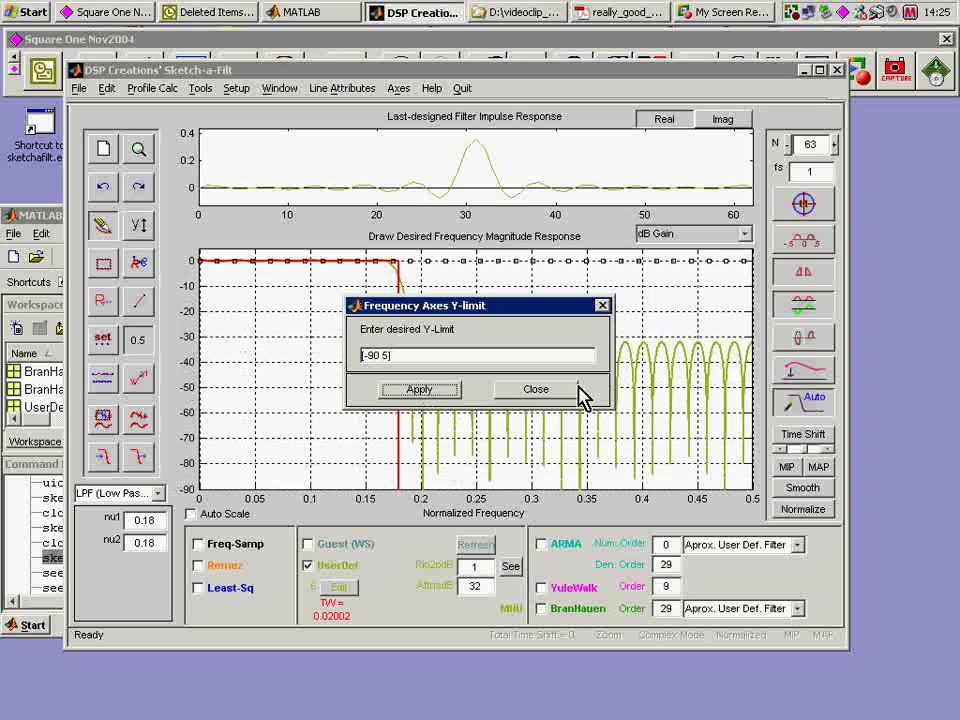
{"action": "left_click", "coordinate": [550, 393]}
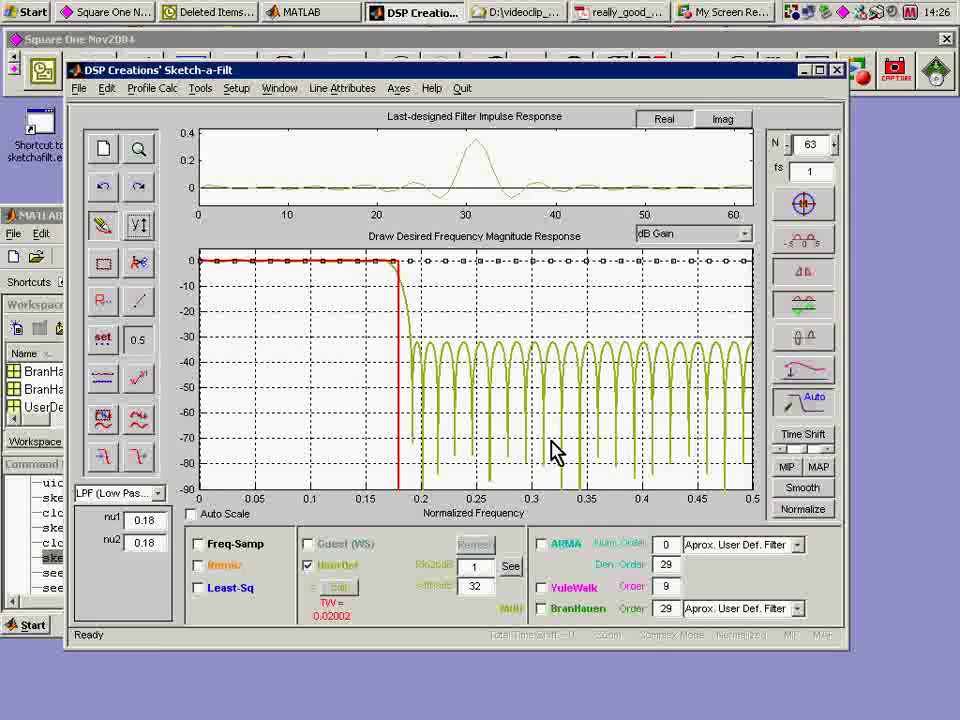
Set the AttnB stopband attenuation to 80 dB with the Sketch Slider.
{"action": "right_click", "coordinate": [484, 590]}
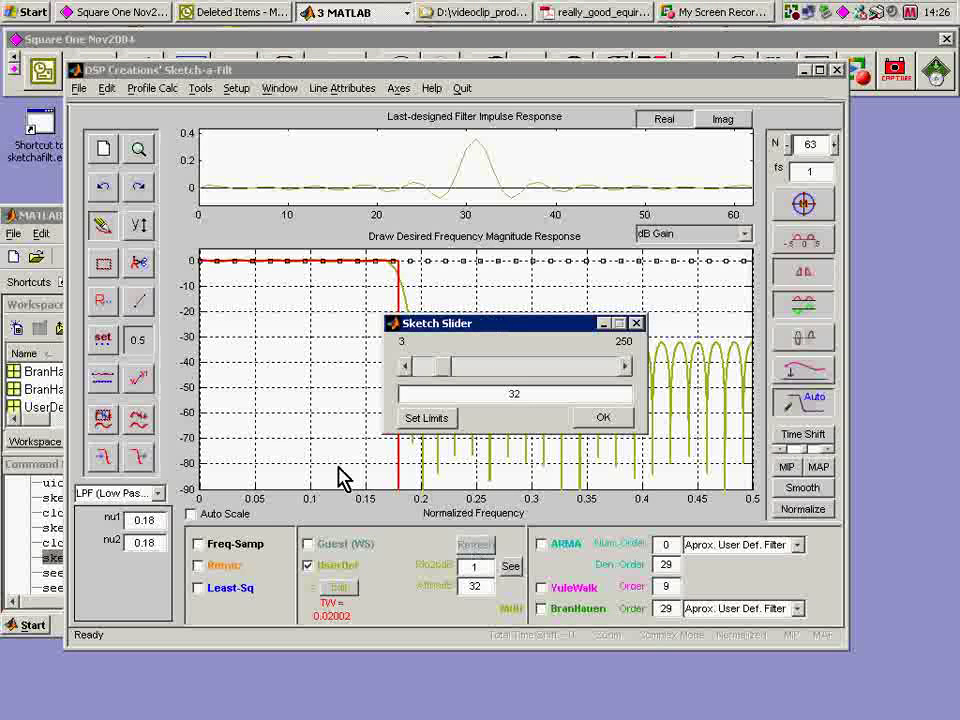
{"action": "left_click_drag", "start_coordinate": [440, 323], "coordinate": [226, 492]}
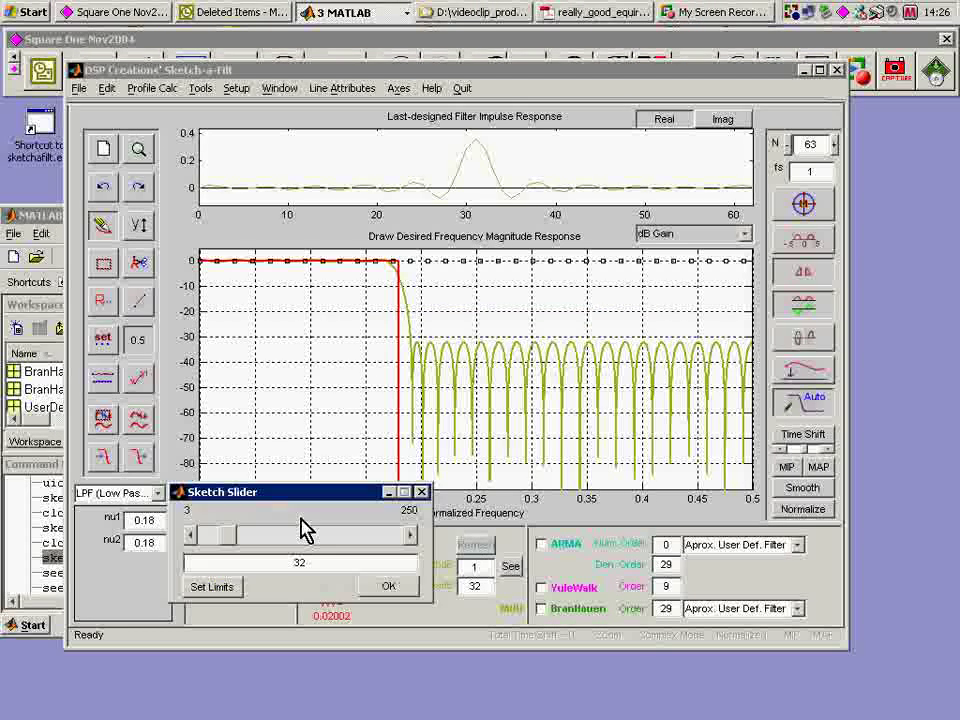
{"action": "mouse_move", "coordinate": [236, 542]}
{"action": "left_mouse_down"}
{"action": "mouse_move", "coordinate": [264, 549]}
{"action": "mouse_move", "coordinate": [274, 540]}
{"action": "mouse_move", "coordinate": [279, 558]}
{"action": "mouse_move", "coordinate": [335, 560]}
{"action": "left_mouse_up"}
{"action": "type", "text": "80"}
{"action": "key", "text": "Return"}
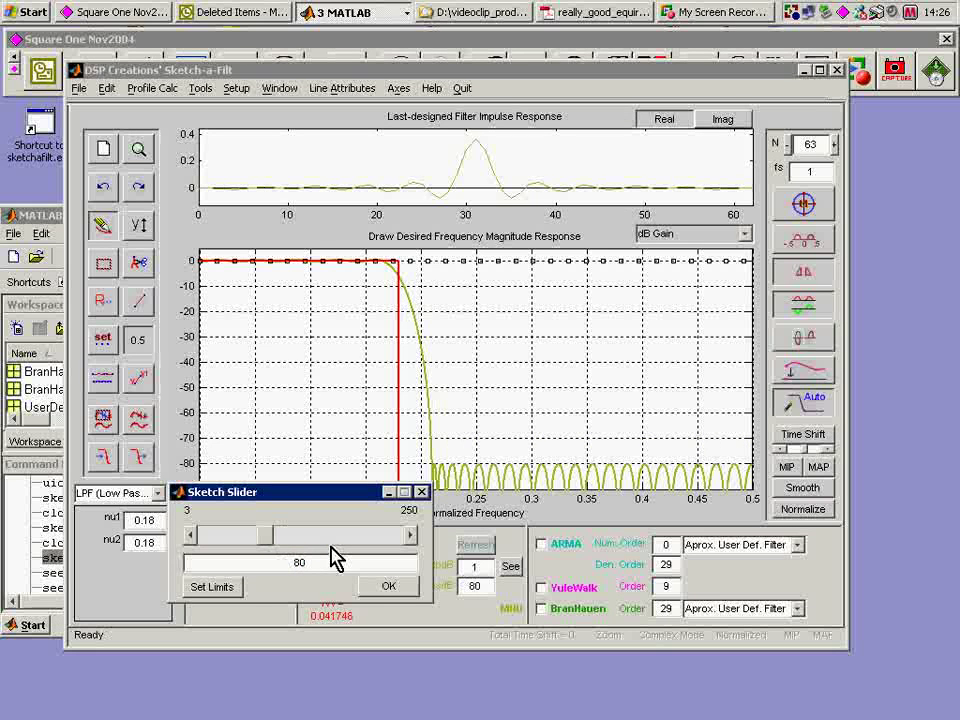
{"action": "left_click", "coordinate": [421, 492]}
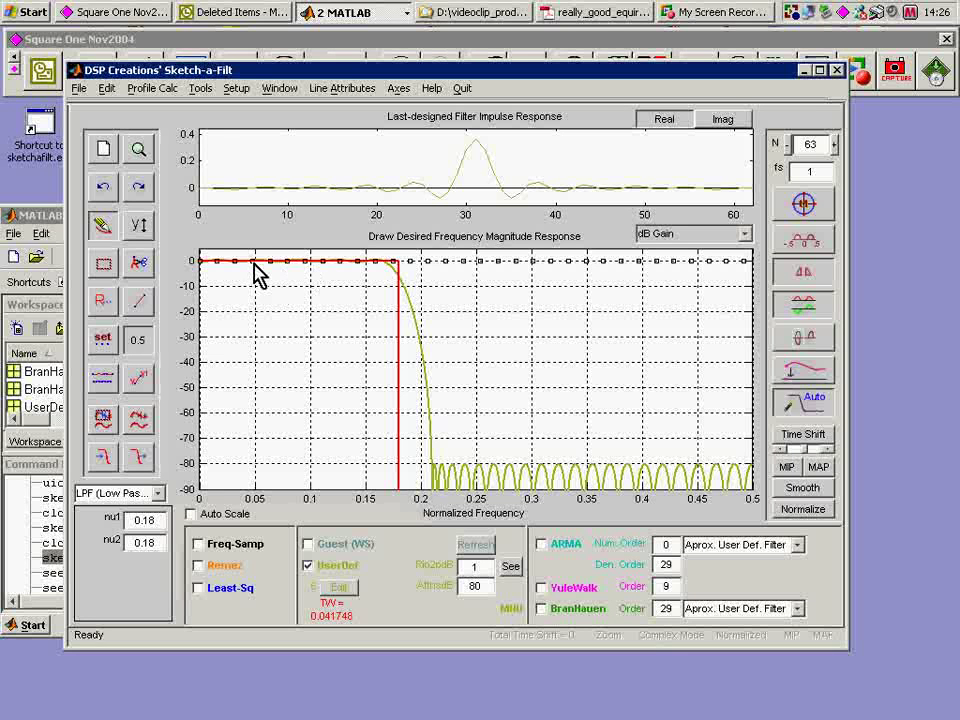
Set the magnitude plot's y-limits to [-1 1].
{"action": "left_click", "coordinate": [140, 230]}
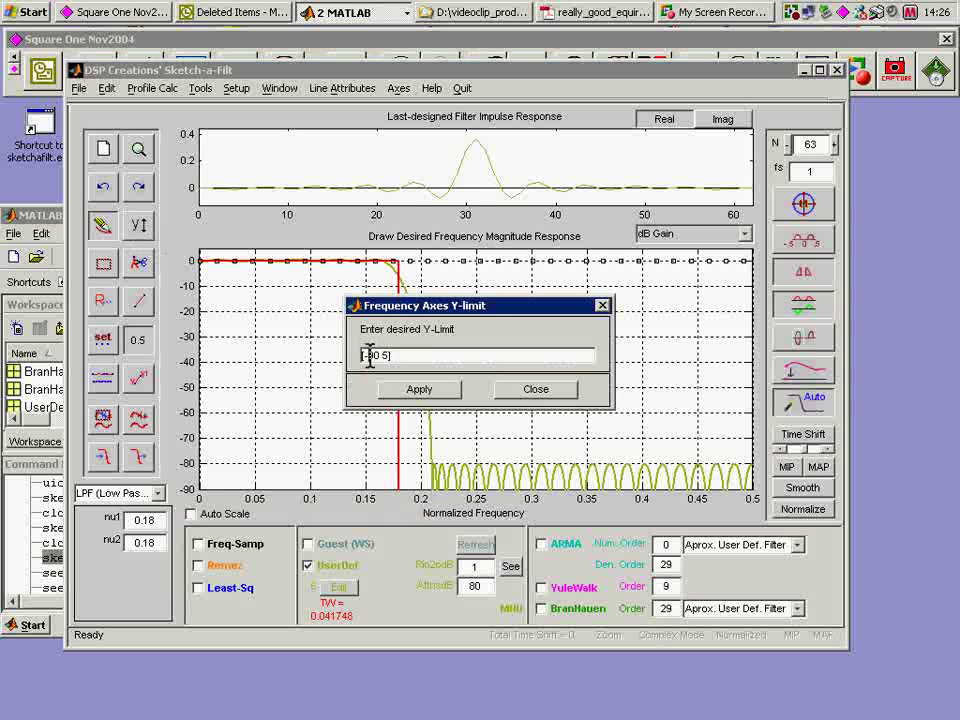
{"action": "key", "text": "BackSpace"}
{"action": "key", "text": "BackSpace"}
{"action": "type", "text": "1"}
{"action": "key", "text": "Delete"}
{"action": "key", "text": "Delete"}
{"action": "type", "text": "1"}
{"action": "left_click", "coordinate": [418, 390]}
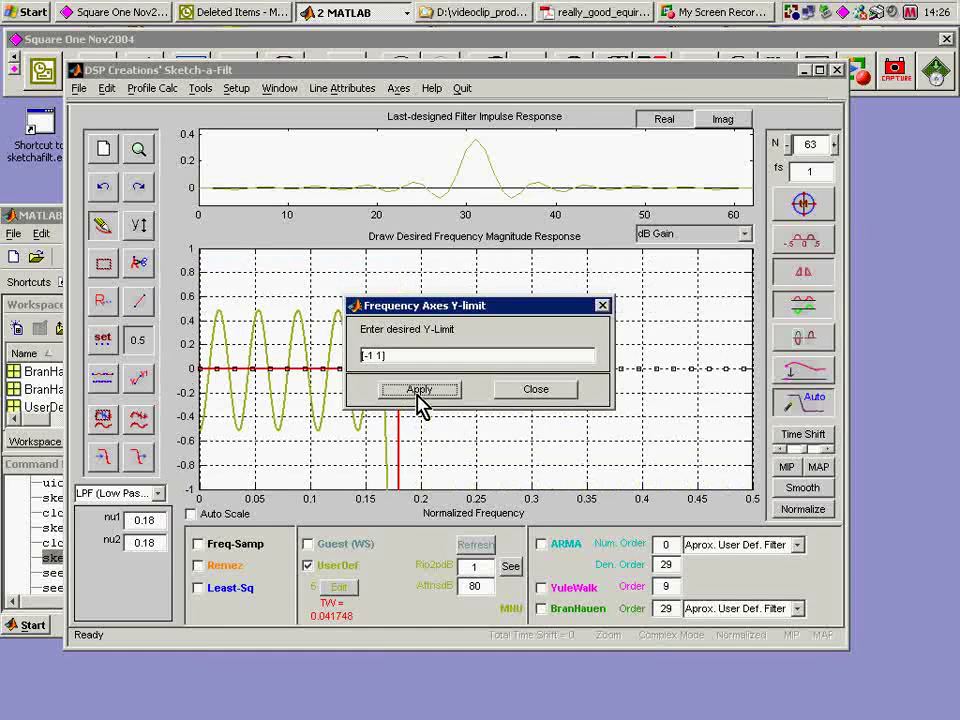
{"action": "left_click", "coordinate": [552, 390]}
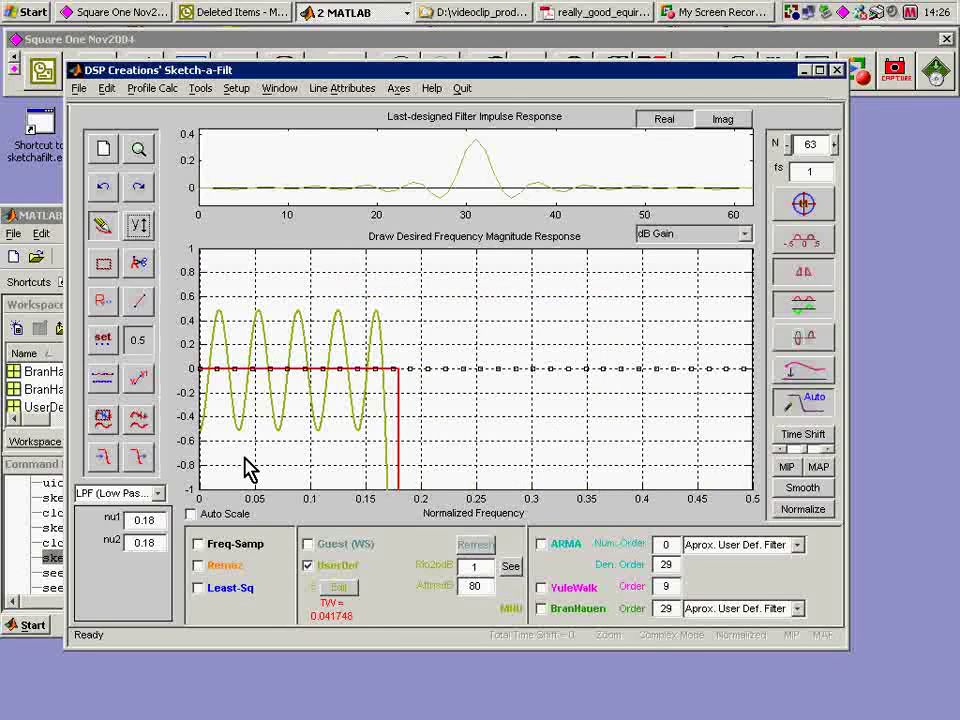
Change the Rip2pdB passband ripple to 0.3 dB and redesign the filter.
{"action": "left_click", "coordinate": [474, 566]}
{"action": "left_click_drag", "start_coordinate": [467, 566], "coordinate": [503, 578]}
{"action": "type", "text": "0.3"}
{"action": "key", "text": "Return"}
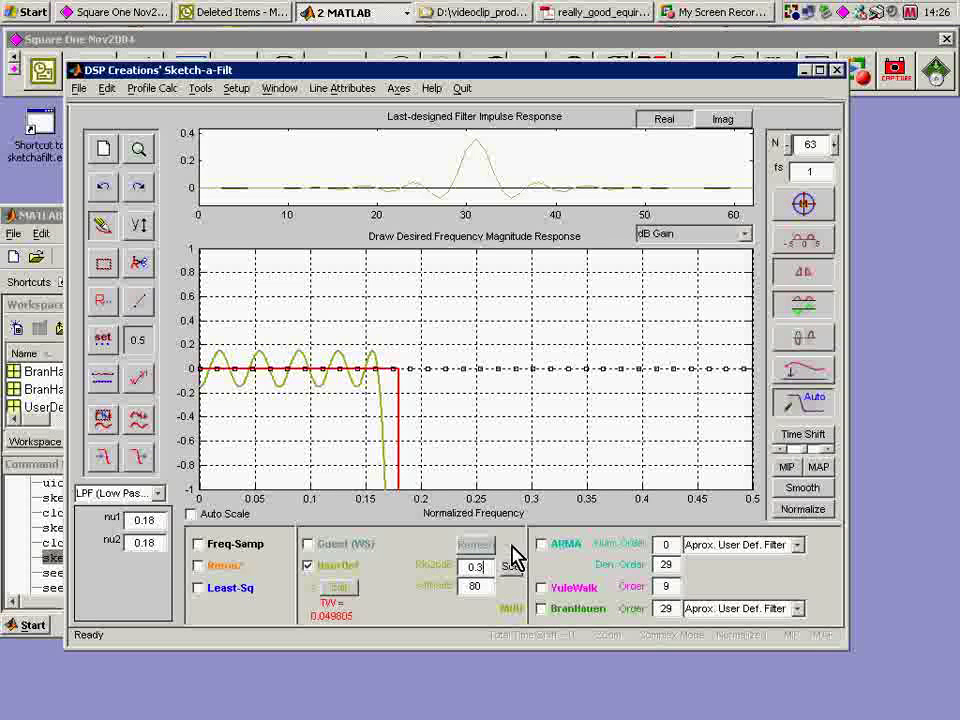
Show the Tools > Quality Measure report in front (TW 0.049805, rmserrtotal 0.012207).
{"action": "left_click", "coordinate": [203, 92]}
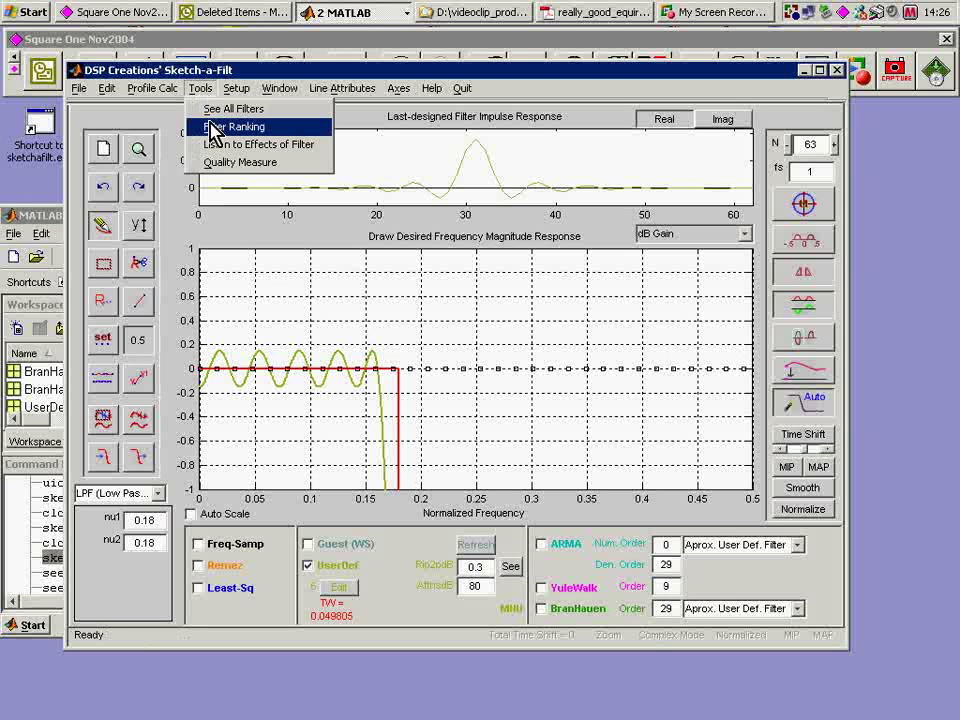
{"action": "left_click", "coordinate": [222, 168]}
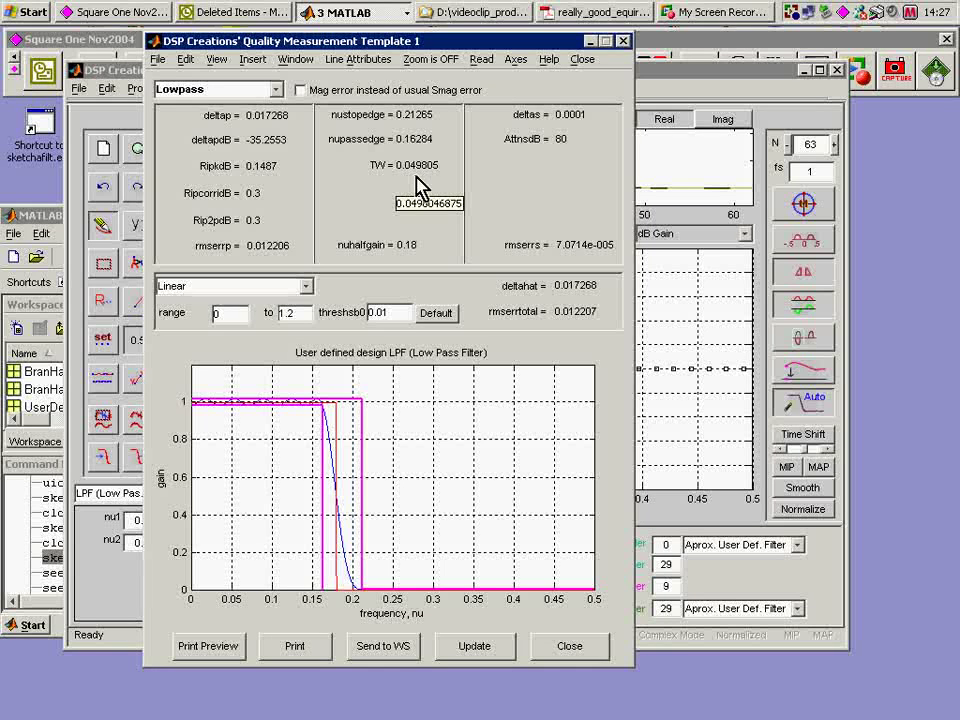
{"action": "left_click", "coordinate": [804, 201]}
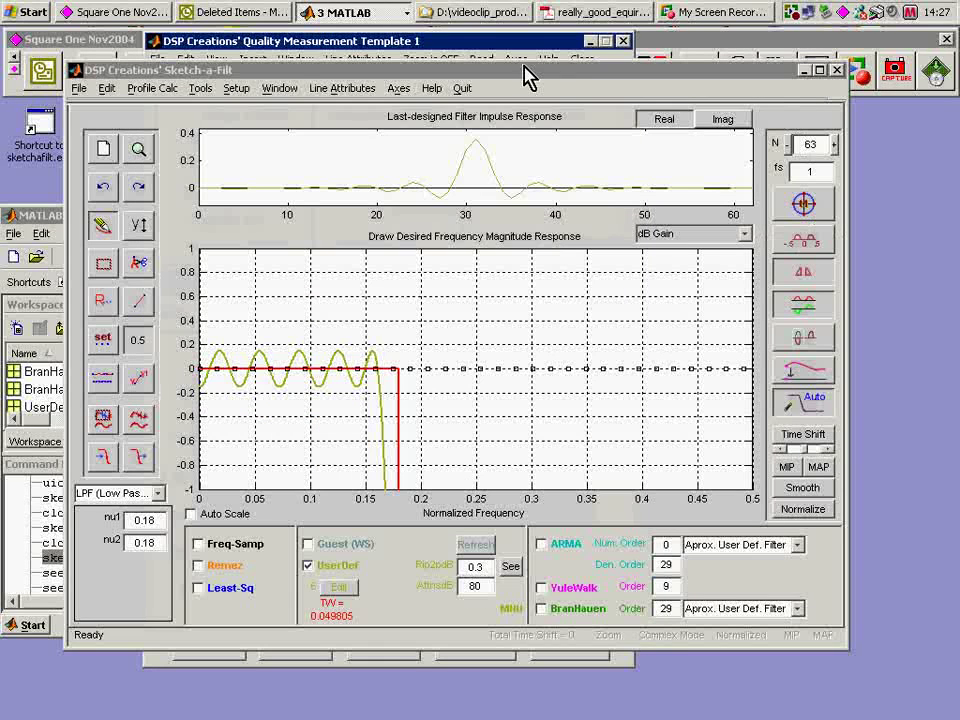
{"action": "left_click", "coordinate": [392, 42]}
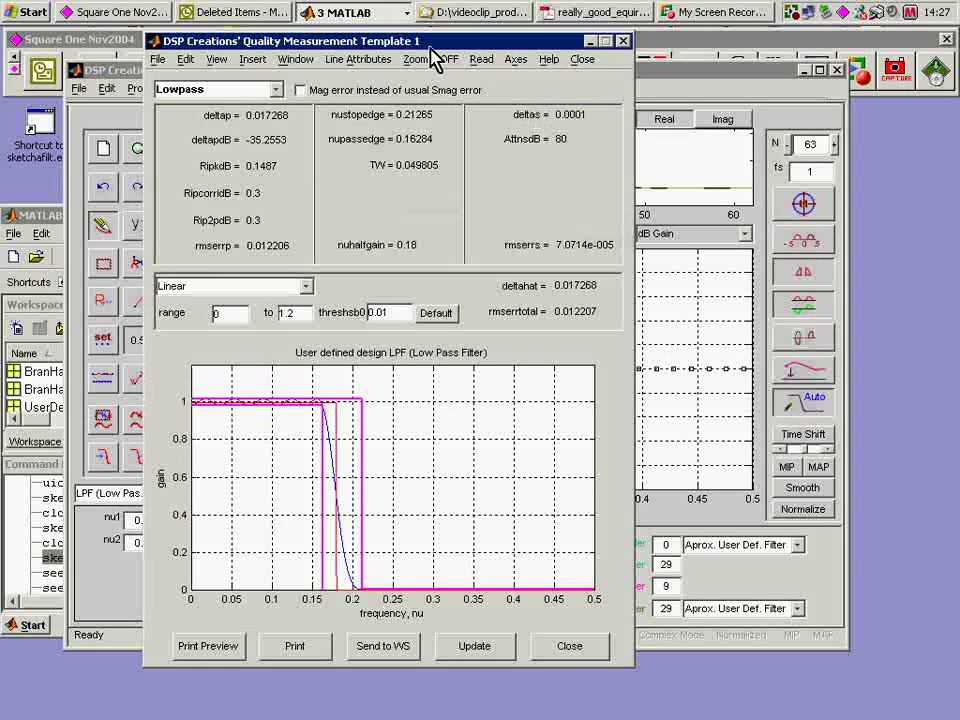
Drag the Quality Measurement Template window down to the bottom of the screen.
{"action": "mouse_move", "coordinate": [428, 45]}
{"action": "left_mouse_down"}
{"action": "mouse_move", "coordinate": [349, 371]}
{"action": "mouse_move", "coordinate": [364, 649]}
{"action": "mouse_move", "coordinate": [340, 692]}
{"action": "left_mouse_up"}
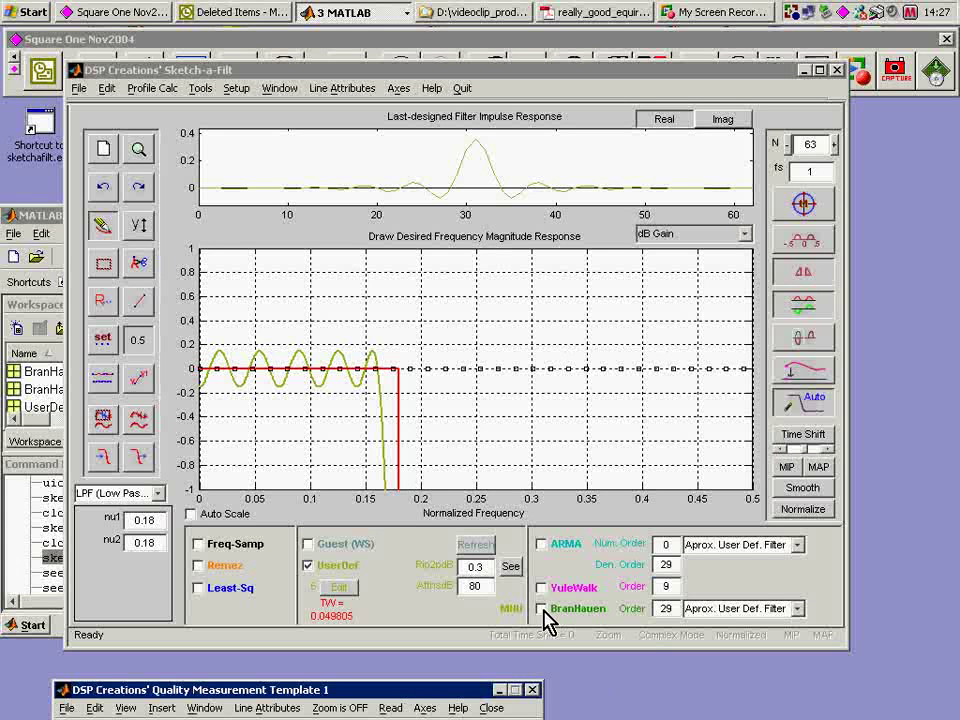
Tick BranHauen in the IIR panel to add its order-29 approximation.
{"action": "left_click", "coordinate": [542, 609]}
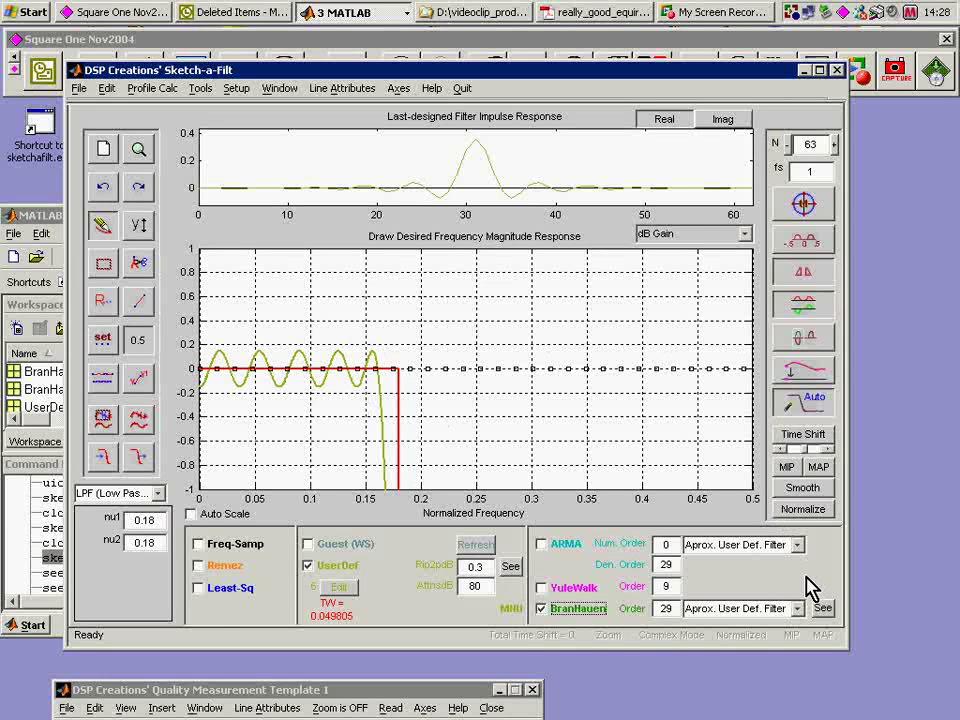
Change the plot's y-limits to [-90 1] to reveal the stopband ripples.
{"action": "left_click", "coordinate": [145, 229]}
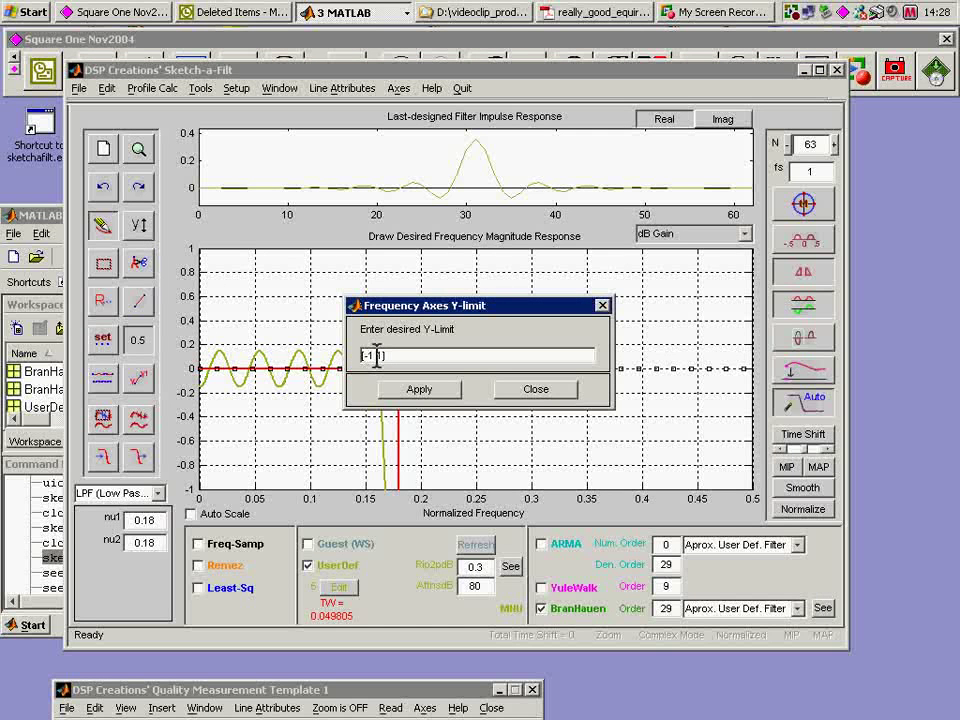
{"action": "left_click_drag", "start_coordinate": [368, 355], "coordinate": [373, 355]}
{"action": "type", "text": "5"}
{"action": "type", "text": "0"}
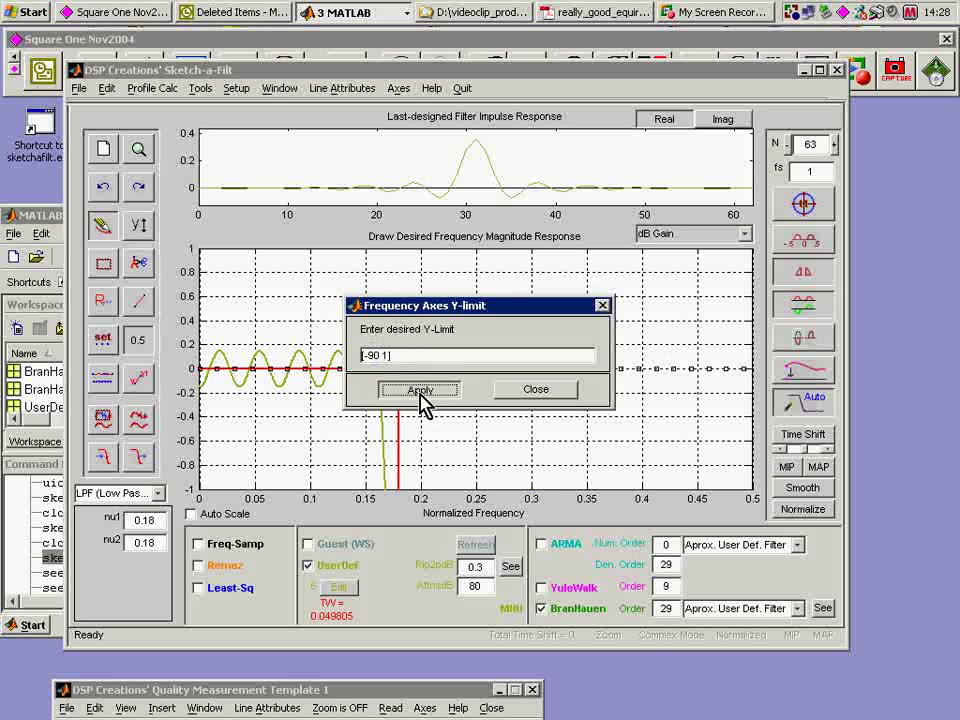
{"action": "left_click", "coordinate": [421, 392]}
{"action": "left_click", "coordinate": [526, 392]}
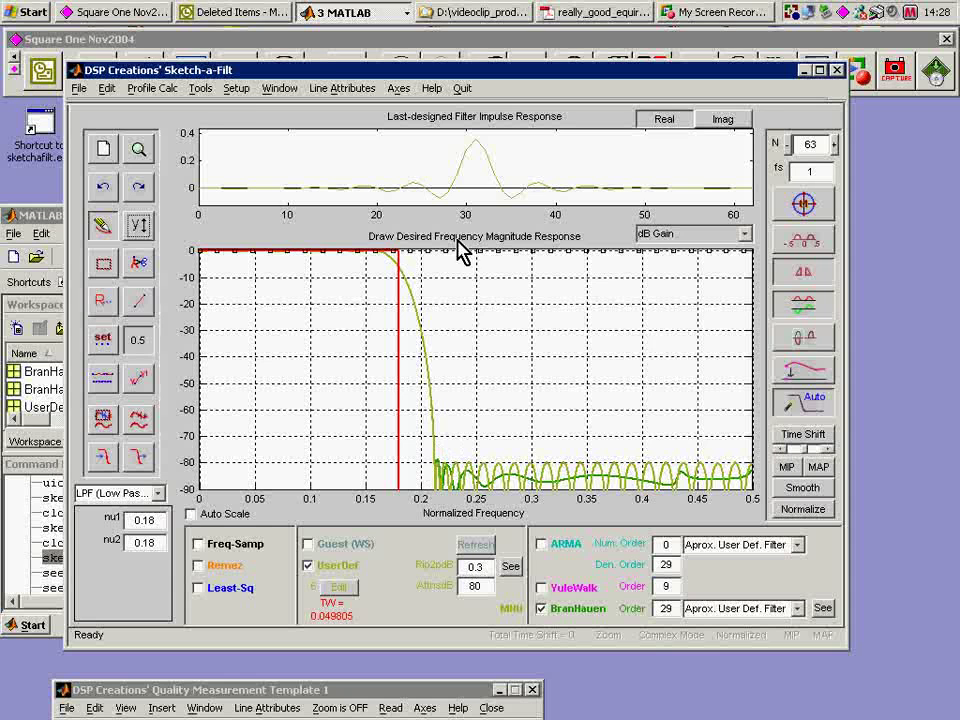
Open See All Filters in a maximized Figure 2 showing dB Gain.
{"action": "left_click", "coordinate": [202, 90]}
{"action": "left_click", "coordinate": [210, 108]}
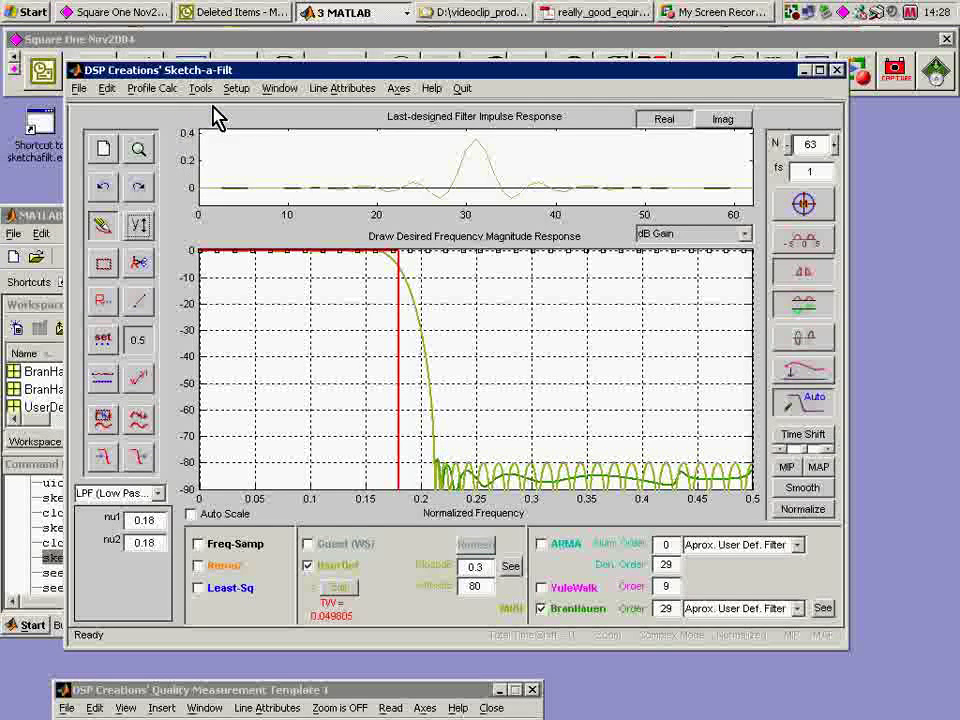
{"action": "left_click", "coordinate": [715, 67]}
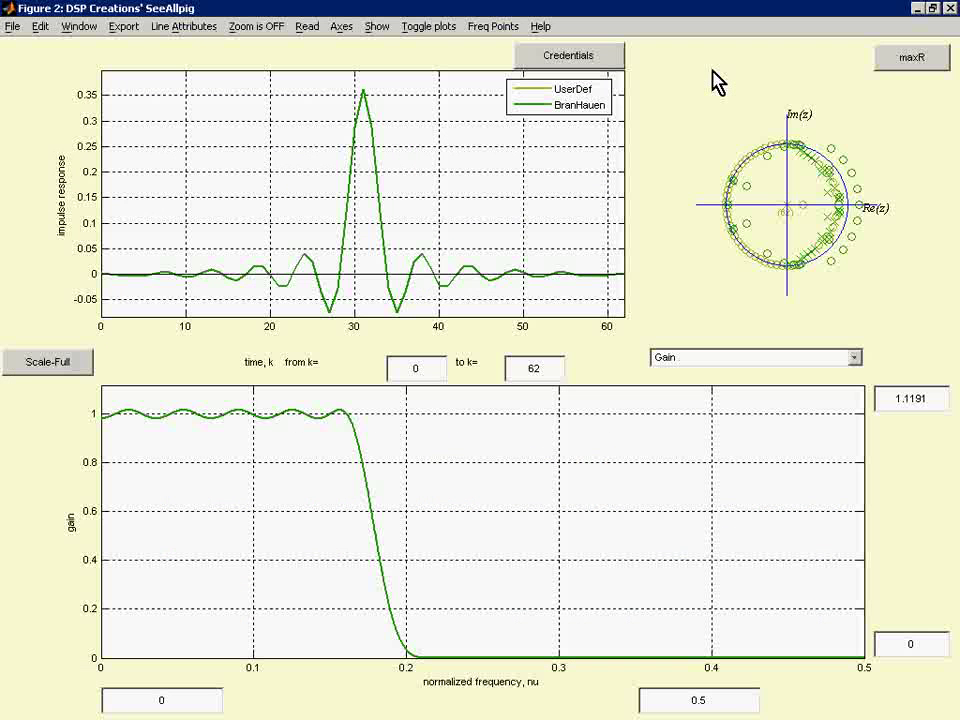
{"action": "left_click", "coordinate": [854, 357]}
{"action": "left_click", "coordinate": [852, 391]}
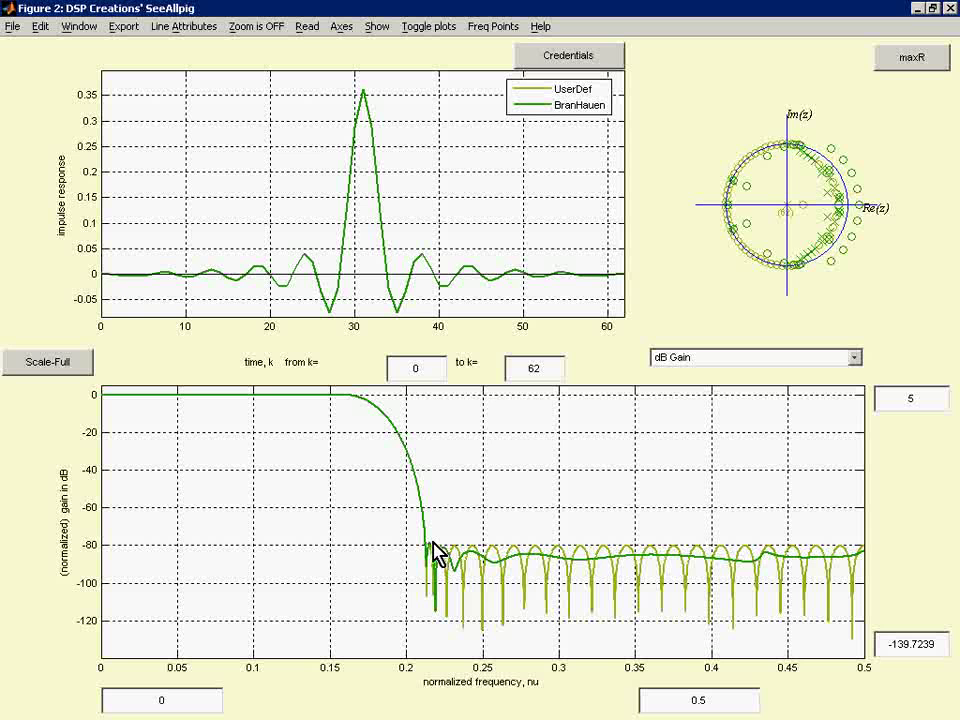
Toggle between the UserDef and BranHauen curves repeatedly, ending on UserDef alone.
{"action": "left_click", "coordinate": [429, 30]}
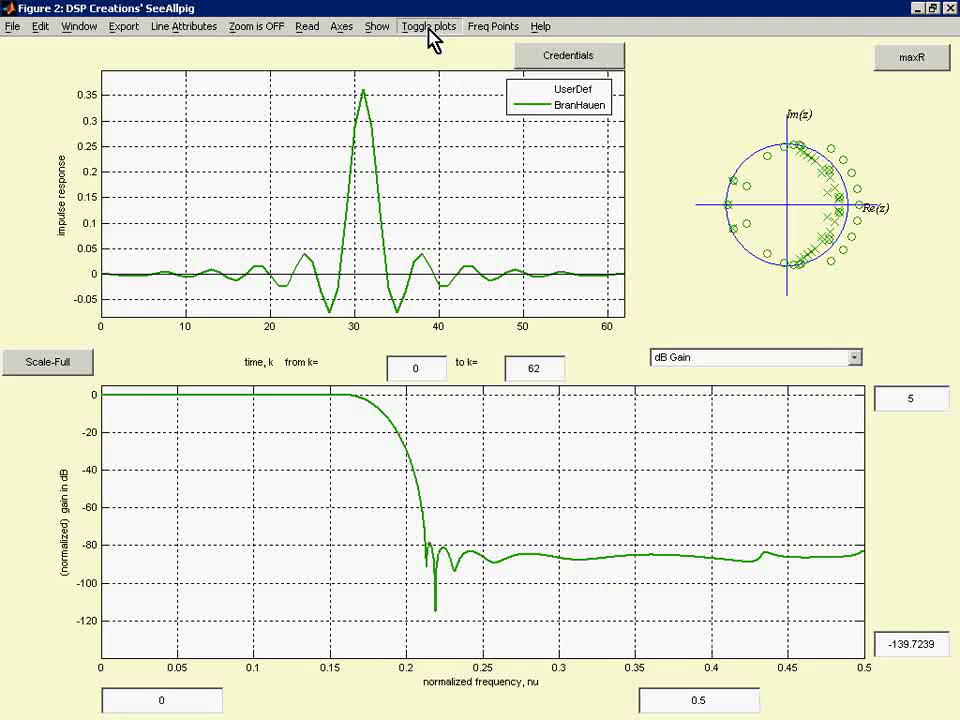
{"action": "left_click", "coordinate": [429, 30]}
{"action": "left_click", "coordinate": [429, 30]}
{"action": "left_click", "coordinate": [429, 30]}
{"action": "left_click", "coordinate": [429, 30]}
{"action": "left_click", "coordinate": [429, 30]}
{"action": "left_click", "coordinate": [429, 30]}
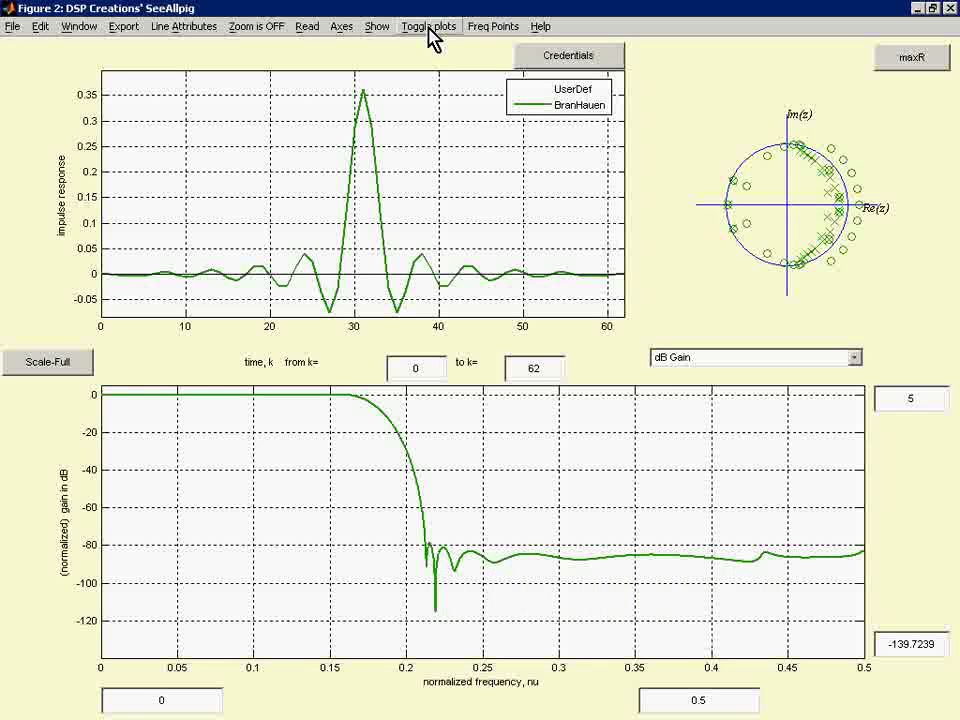
{"action": "left_click", "coordinate": [429, 30]}
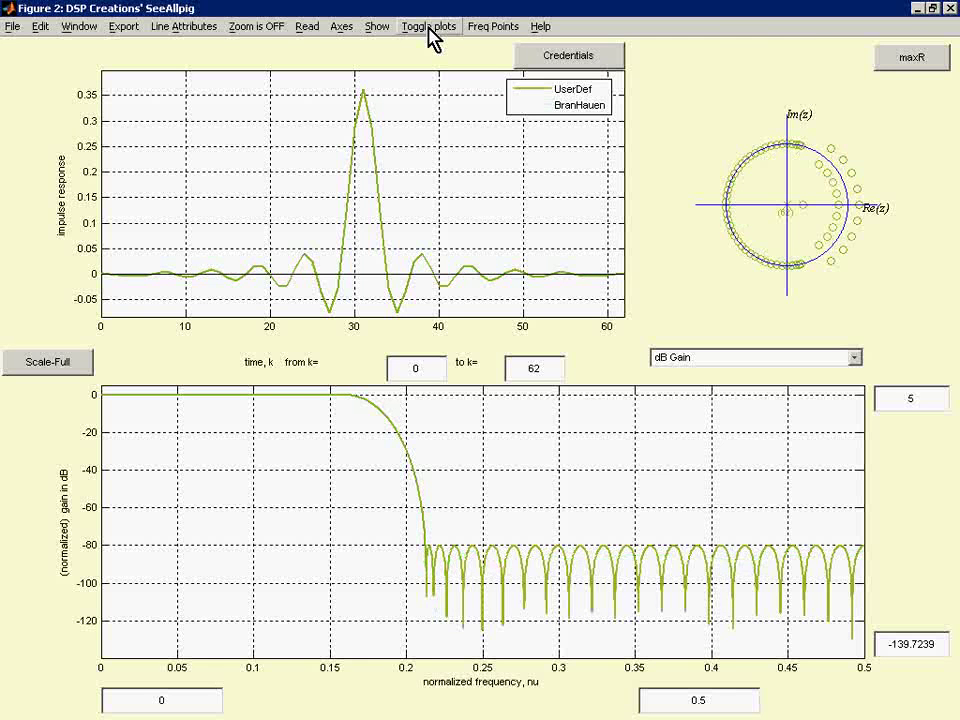
Switch the comparison to the BranHauen response and restore Figure 2 from full screen.
{"action": "left_click", "coordinate": [432, 30]}
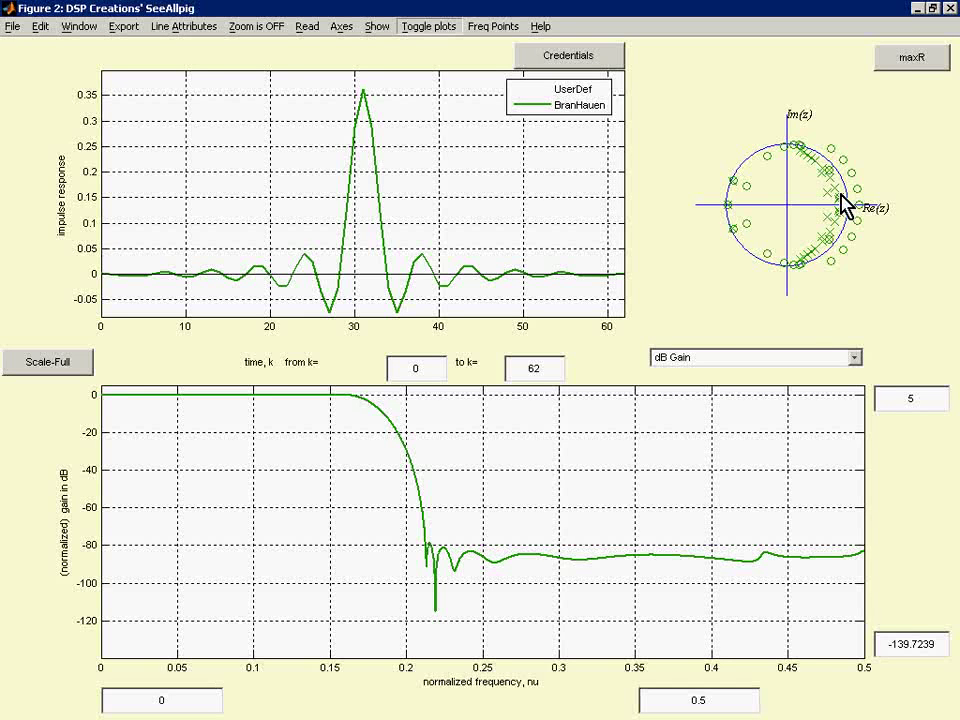
{"action": "left_click", "coordinate": [931, 8]}
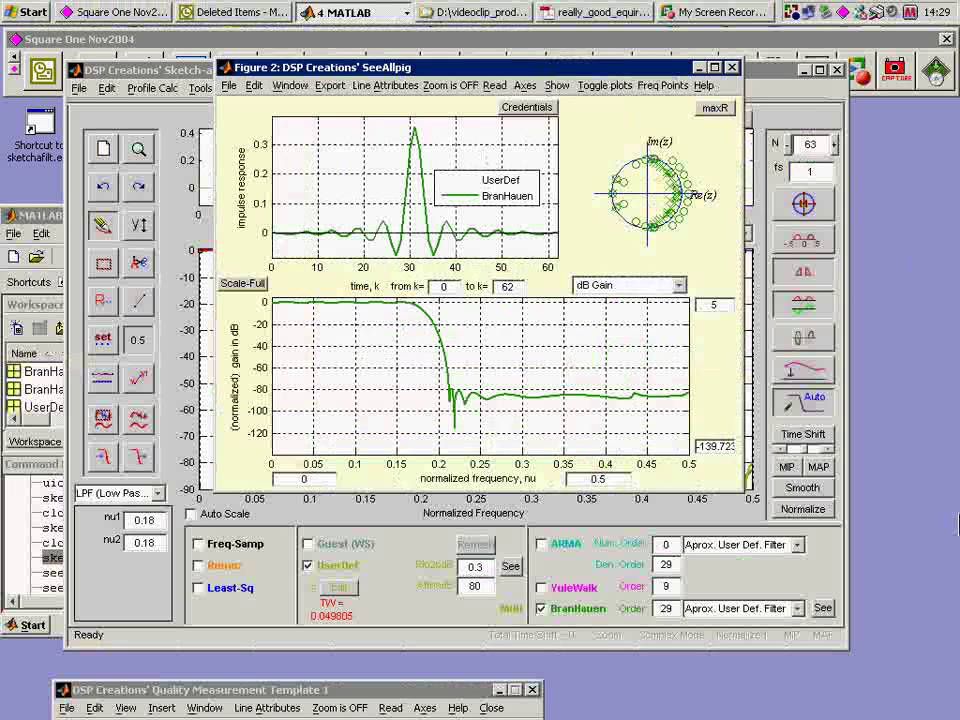
Redesign the BranHauen filter at order 23 instead of 29, then bring the comparison back in front.
{"action": "left_click_drag", "start_coordinate": [538, 70], "coordinate": [932, 679]}
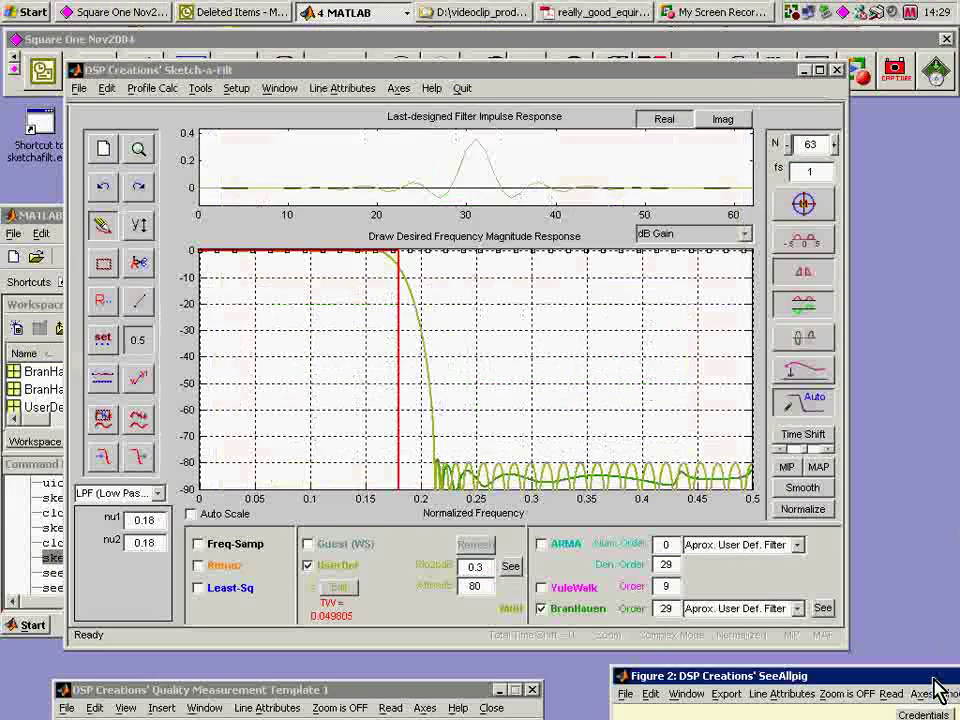
{"action": "double_click", "coordinate": [666, 608]}
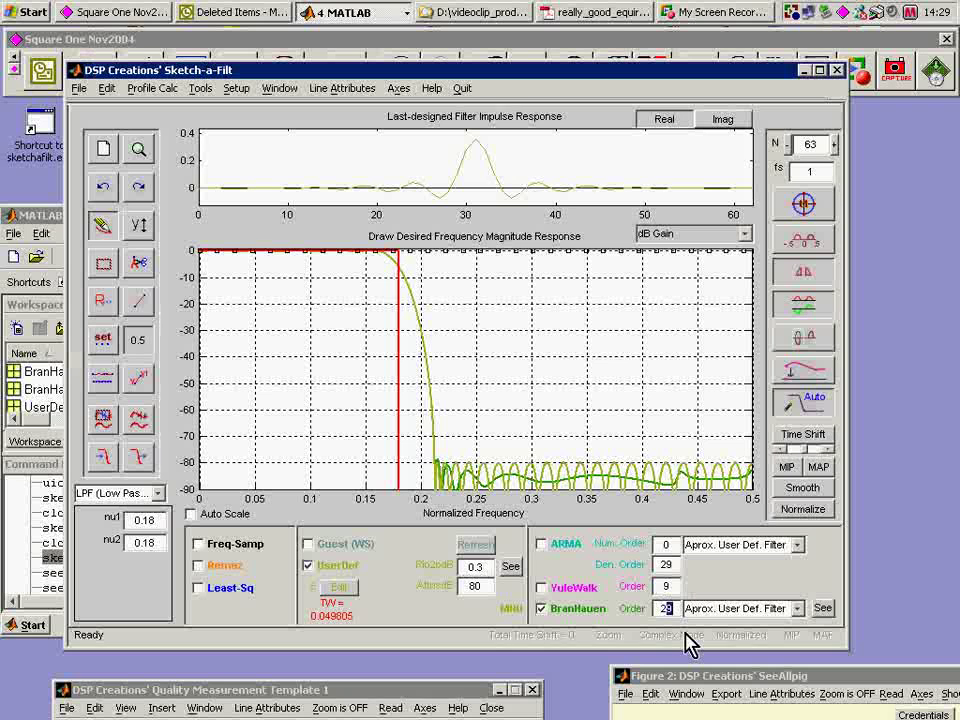
{"action": "type", "text": "23"}
{"action": "key", "text": "Return"}
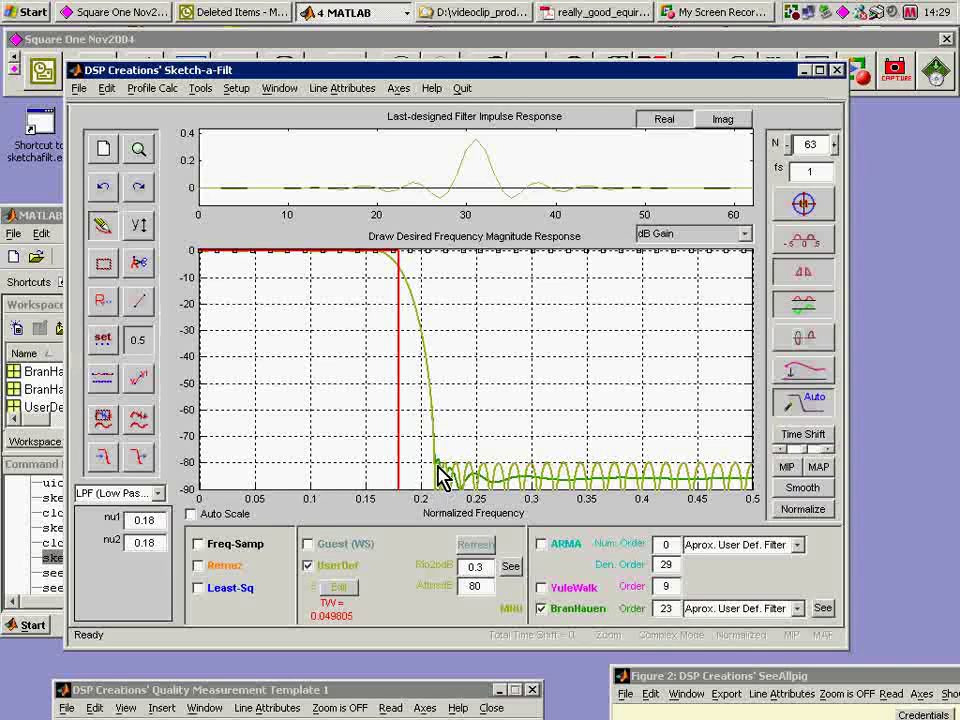
{"action": "mouse_move", "coordinate": [912, 678]}
{"action": "left_mouse_down"}
{"action": "mouse_move", "coordinate": [497, 439]}
{"action": "mouse_move", "coordinate": [460, 121]}
{"action": "left_mouse_up"}
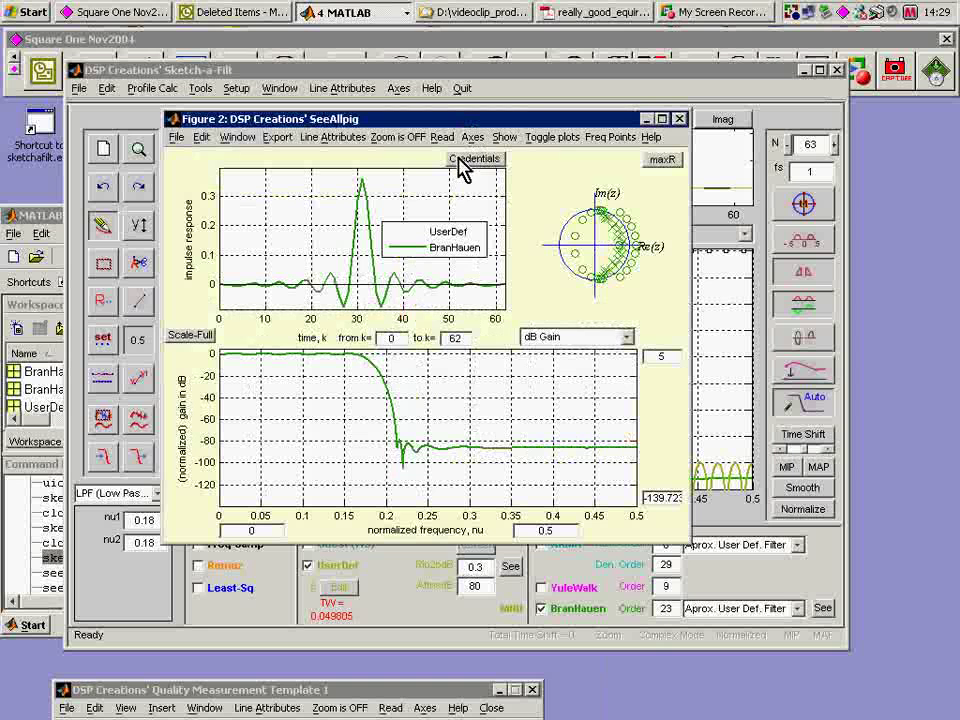
With both designs shown, change the gain plot's lower limit from -139.7239 to -1 dB in the maximized comparison.
{"action": "left_click", "coordinate": [508, 137]}
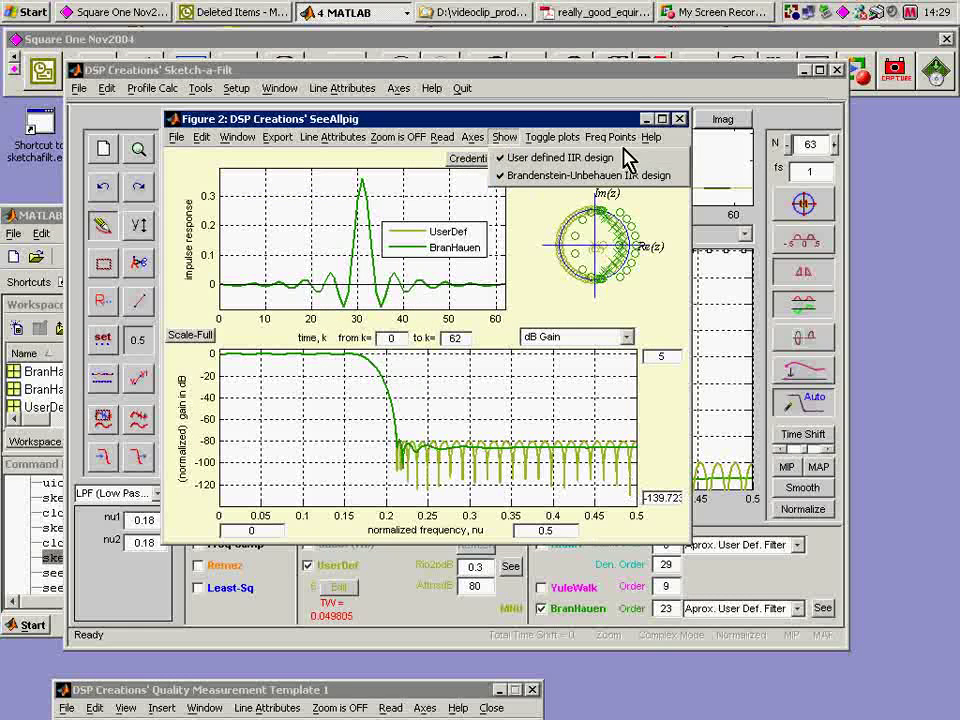
{"action": "left_click", "coordinate": [662, 118]}
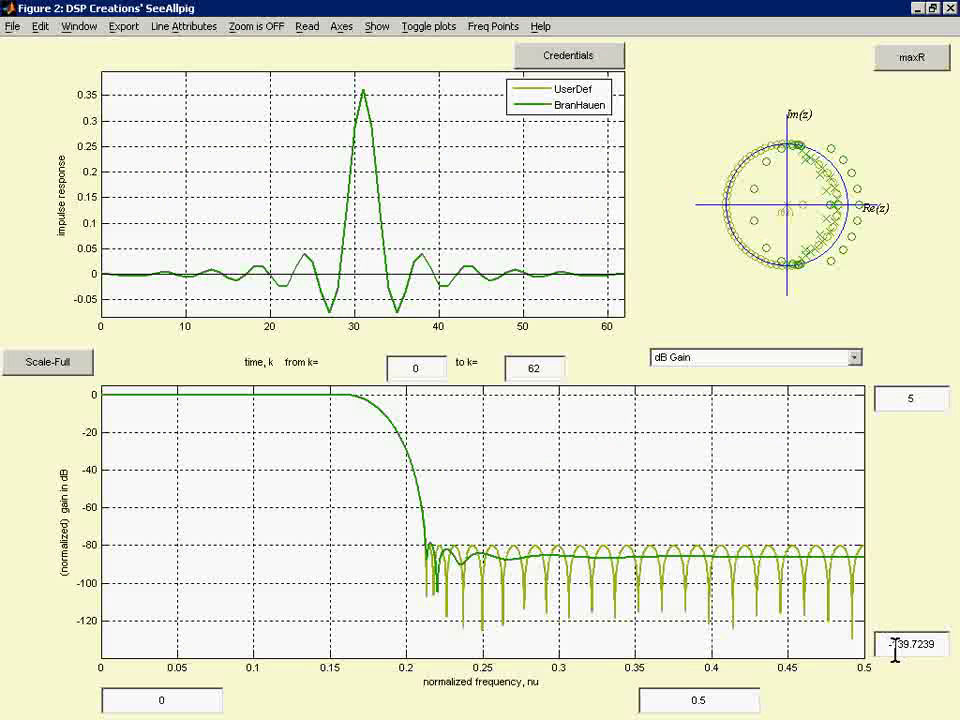
{"action": "left_click_drag", "start_coordinate": [897, 644], "coordinate": [955, 648]}
{"action": "key", "text": "BackSpace"}
{"action": "key", "text": "Return"}
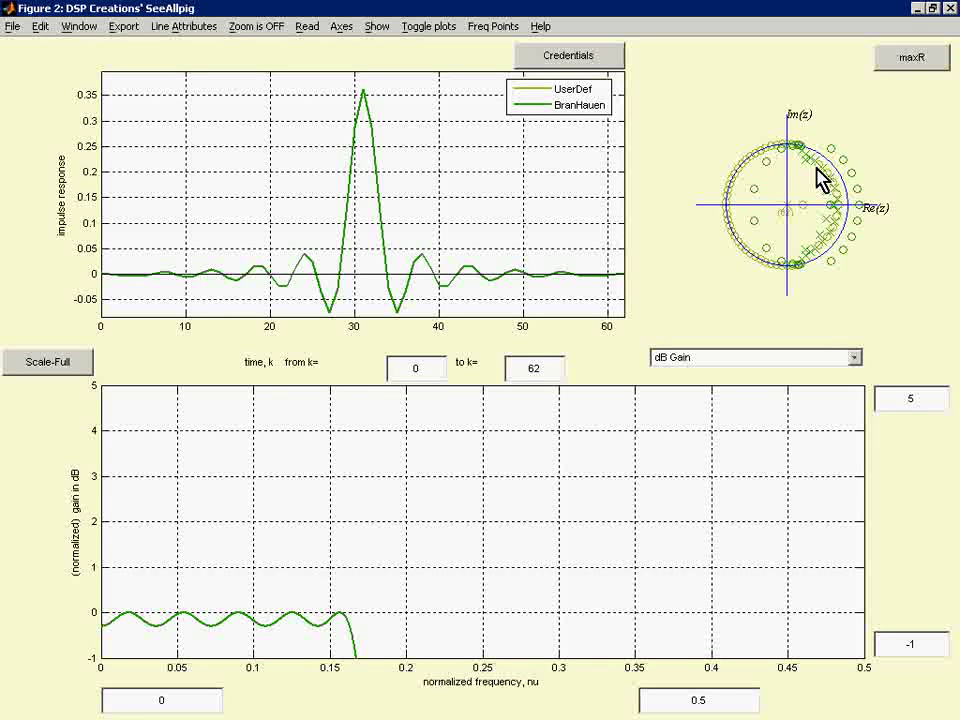
{"action": "left_click", "coordinate": [930, 8]}
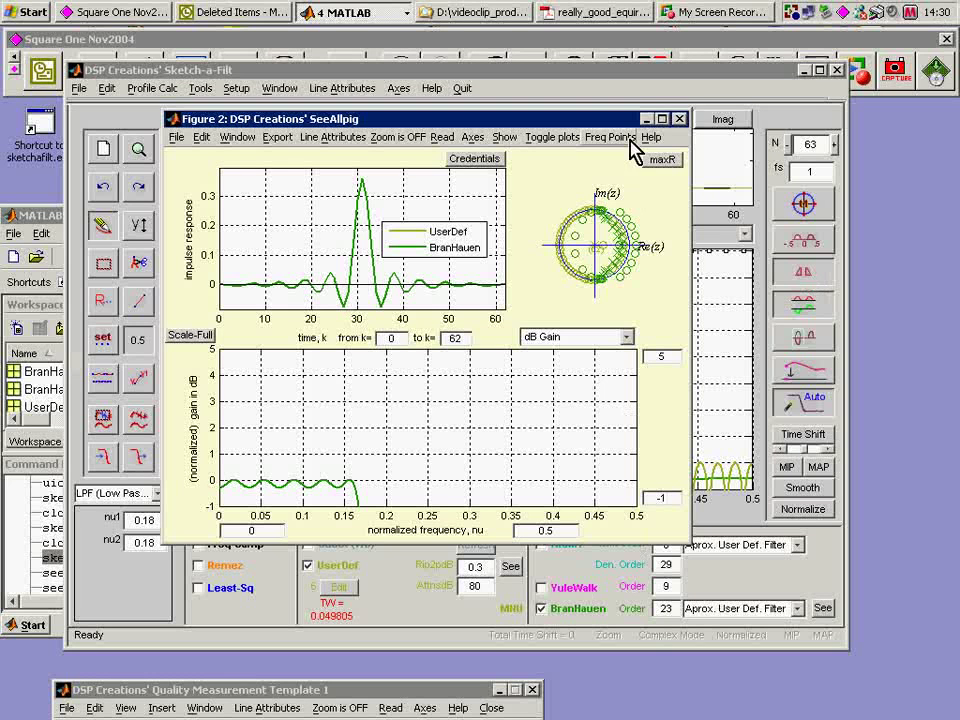
Recompute the BranHauen IIR at order 22, then settle on order 21.
{"action": "mouse_move", "coordinate": [618, 119]}
{"action": "left_mouse_down"}
{"action": "mouse_move", "coordinate": [911, 553]}
{"action": "mouse_move", "coordinate": [893, 716]}
{"action": "left_mouse_up"}
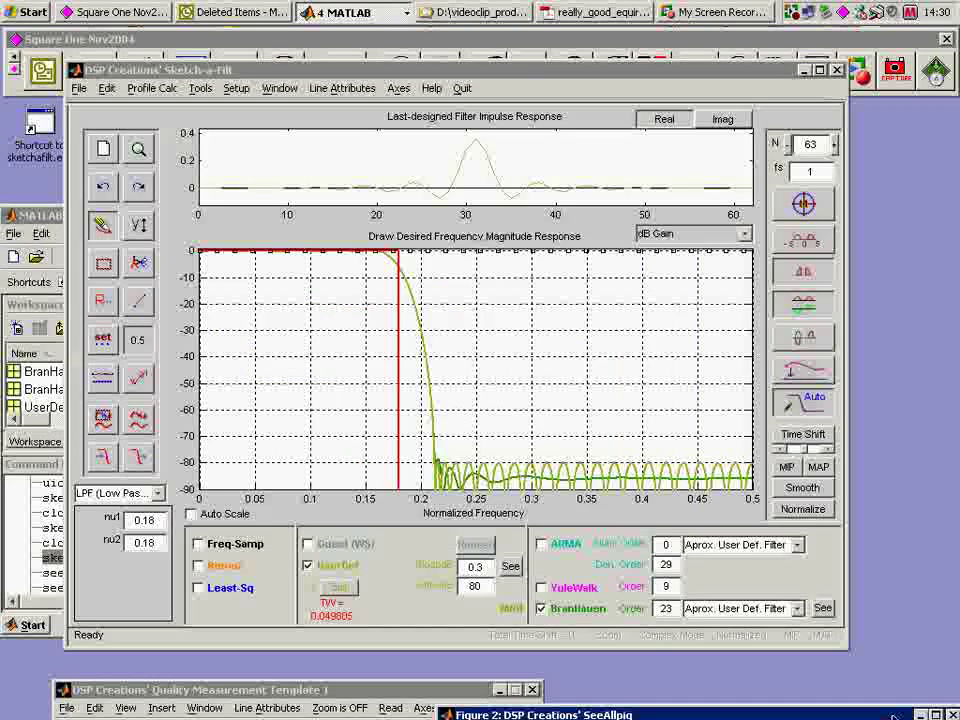
{"action": "left_click", "coordinate": [667, 607]}
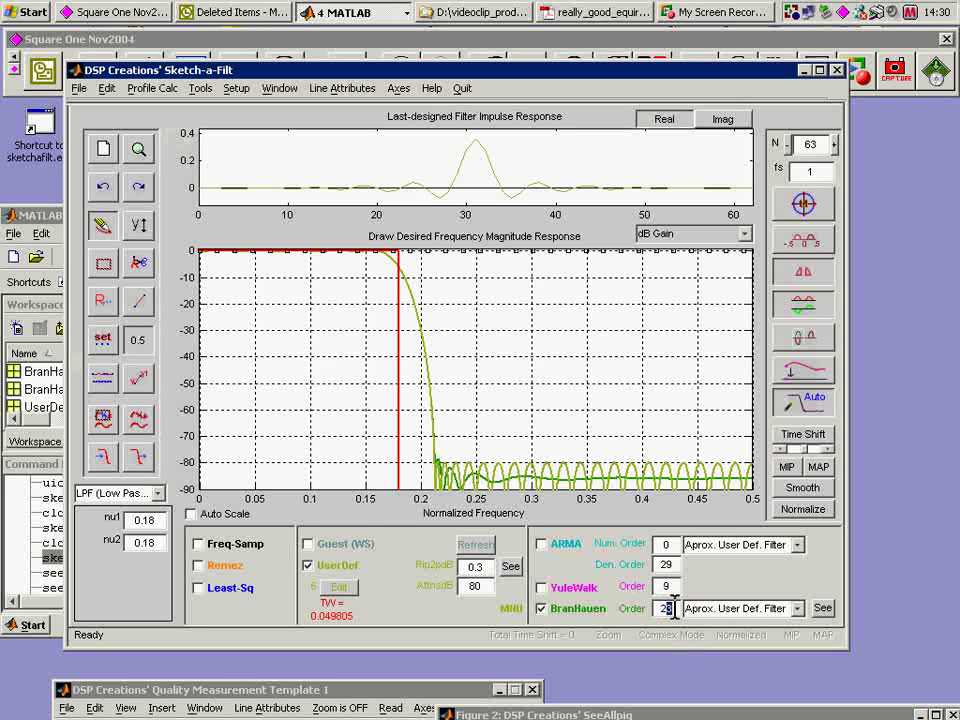
{"action": "key", "text": "Return"}
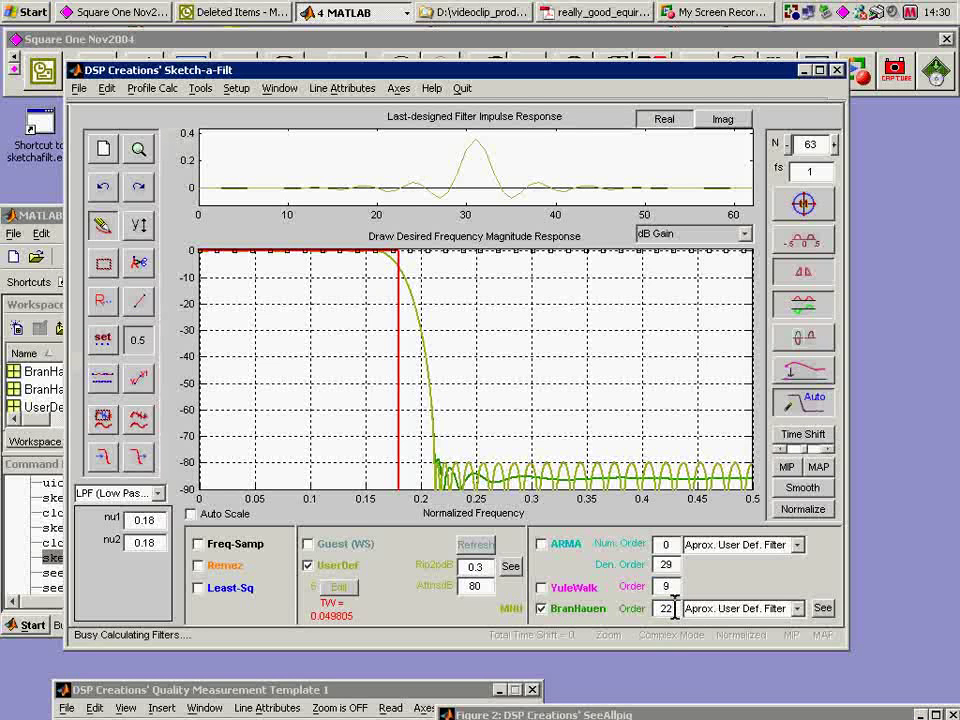
{"action": "key", "text": "alt+Tab"}
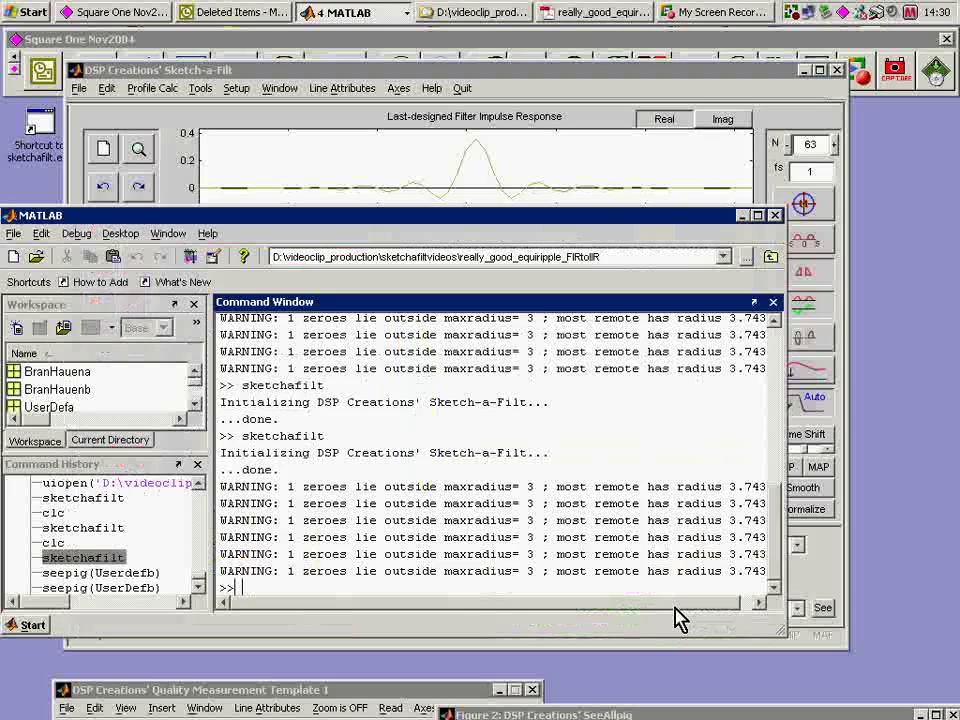
{"action": "left_click", "coordinate": [707, 77]}
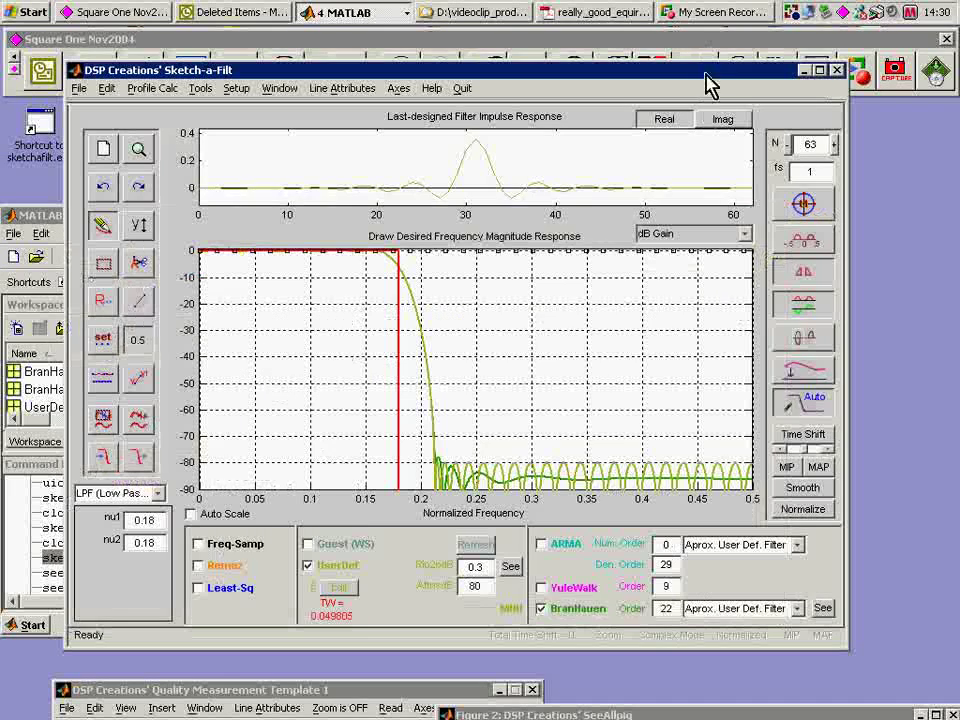
{"action": "double_click", "coordinate": [668, 608]}
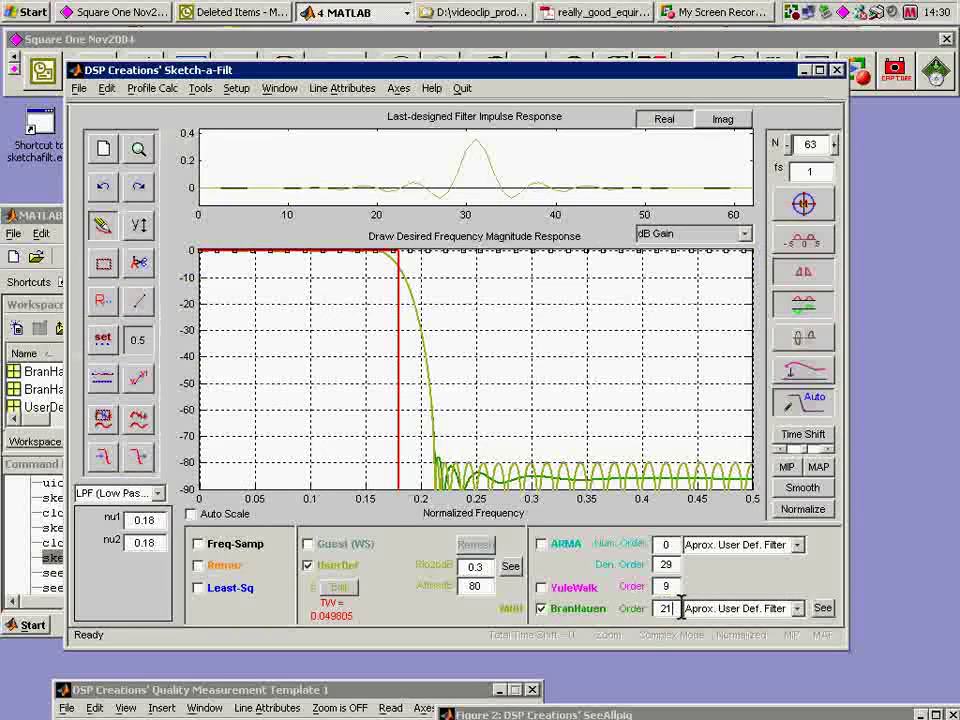
{"action": "type", "text": "21"}
{"action": "key", "text": "Return"}
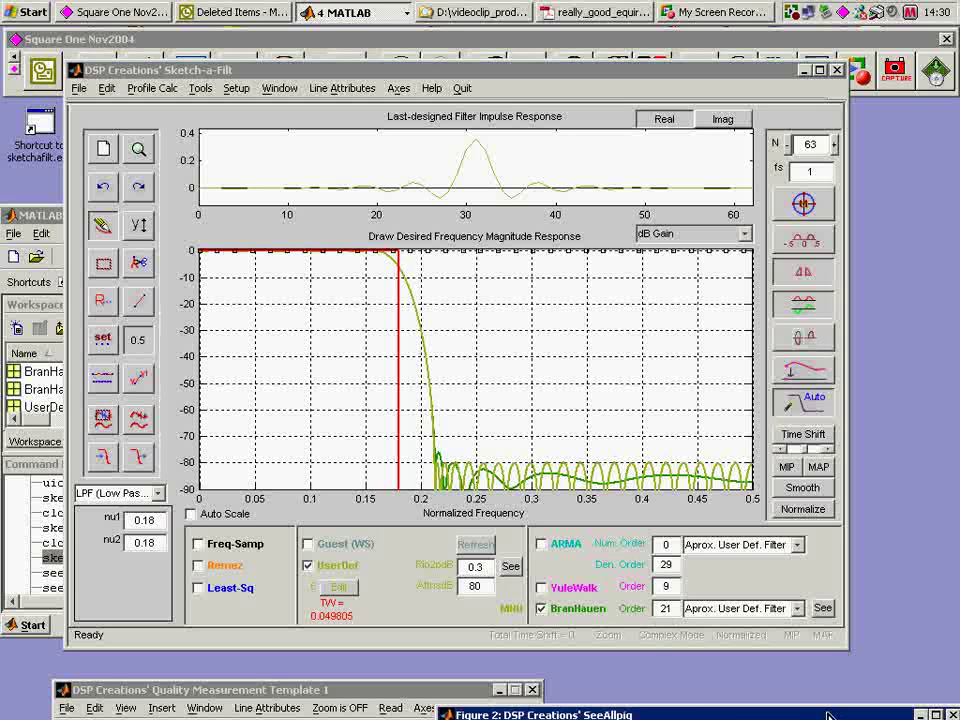
Run Quality Measure on the Brandenstein-Unbehauen IIR design and move the report to the bottom-left.
{"action": "left_click", "coordinate": [200, 88]}
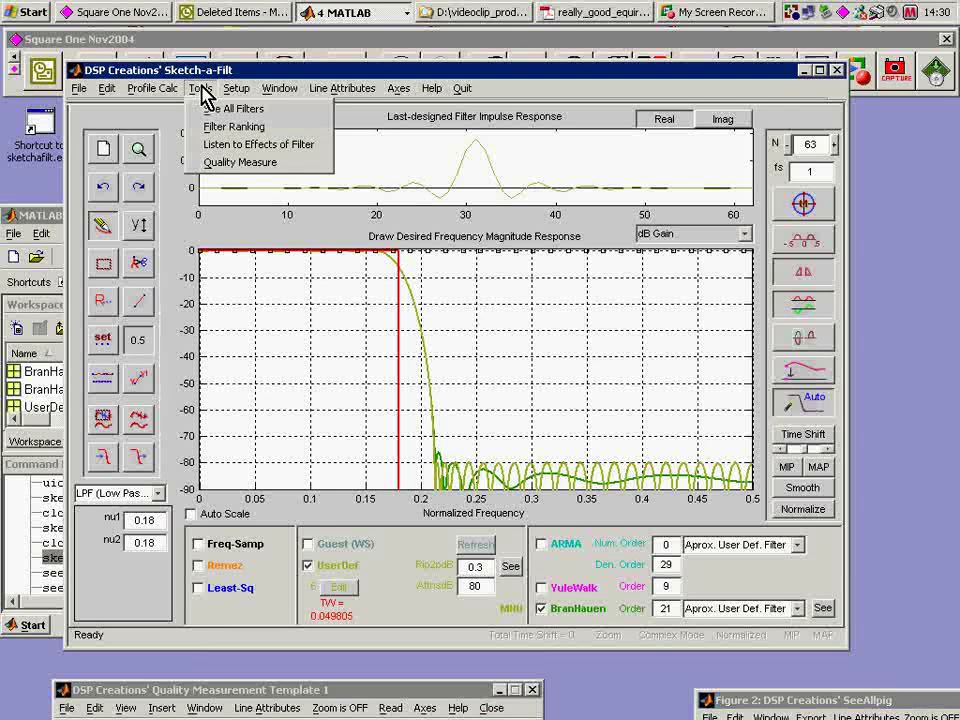
{"action": "left_click", "coordinate": [238, 162]}
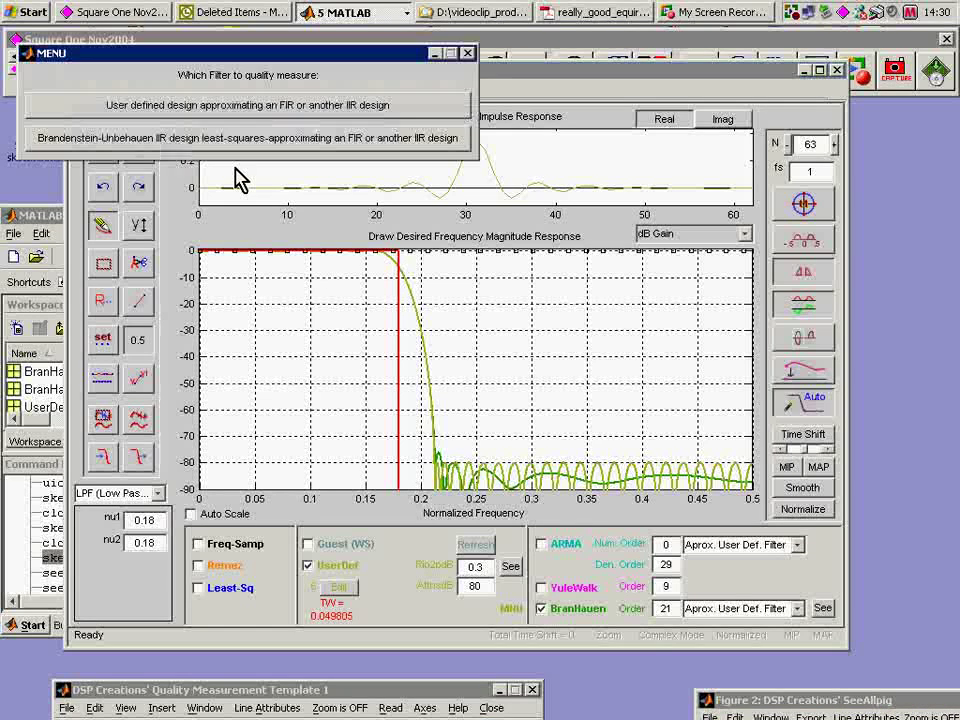
{"action": "left_click", "coordinate": [110, 143]}
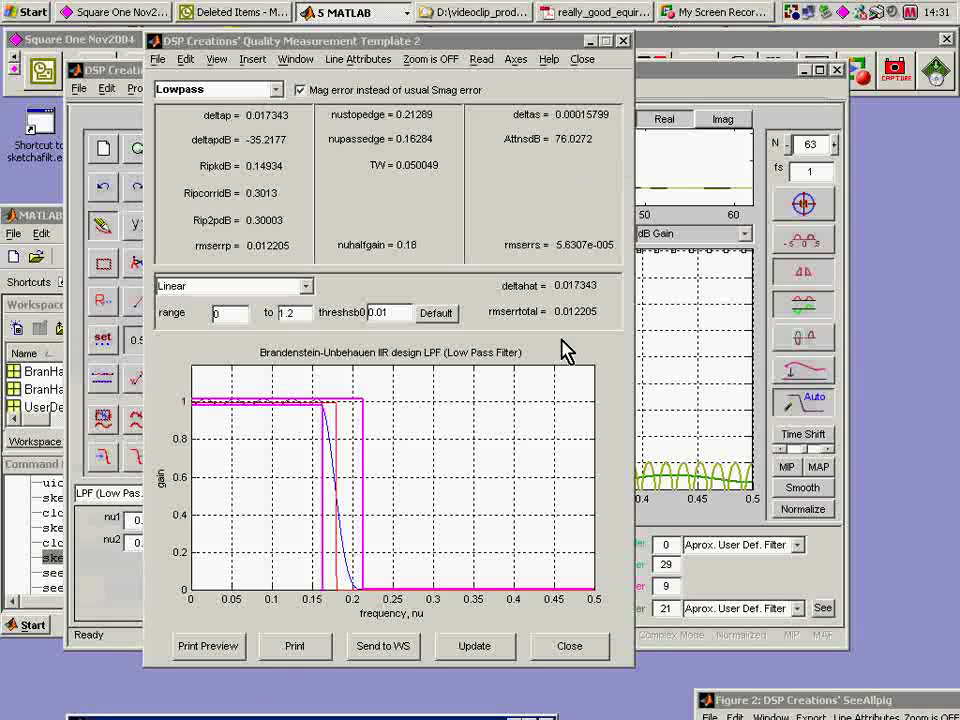
{"action": "left_click", "coordinate": [380, 41]}
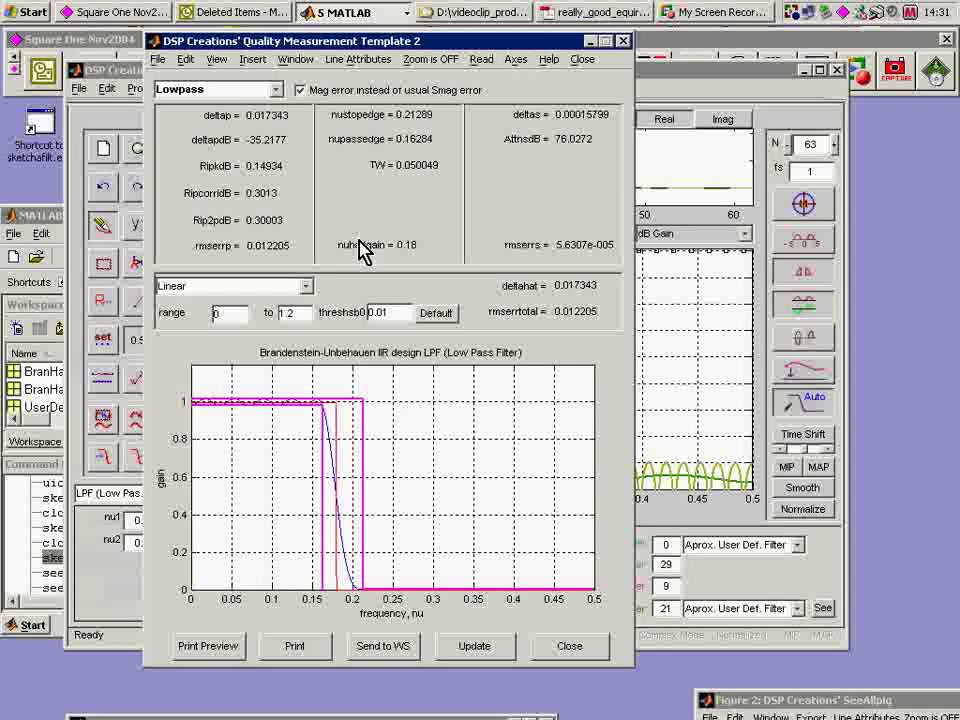
{"action": "left_click_drag", "start_coordinate": [280, 375], "coordinate": [321, 703]}
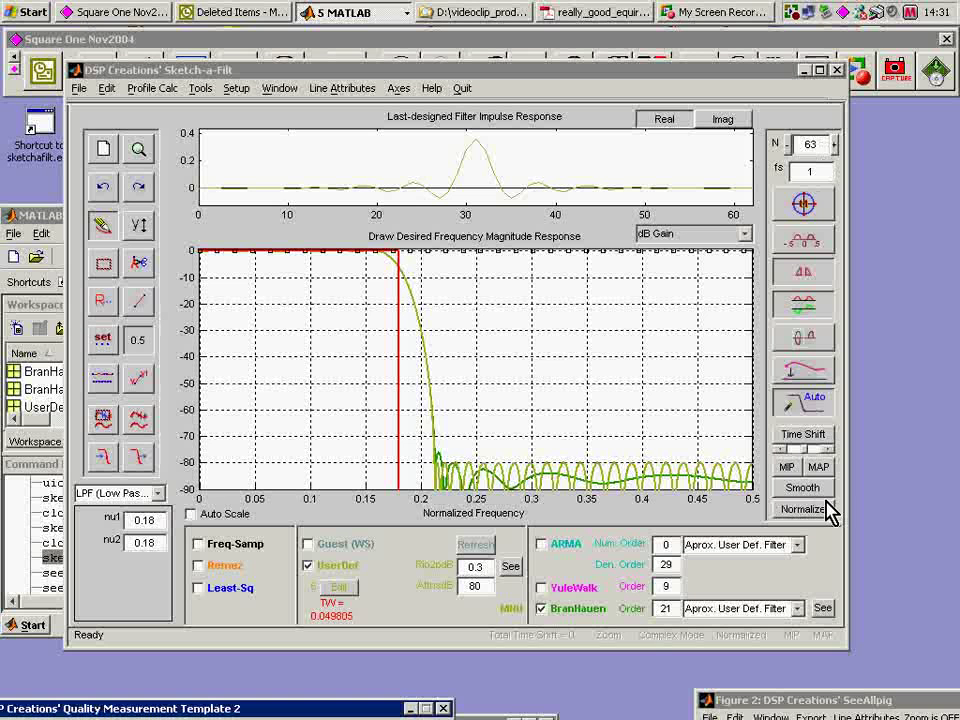
Open the BranHauen Seepig view and switch its lower plot from Gain to Unwrapped Phase.
{"action": "left_click", "coordinate": [823, 609]}
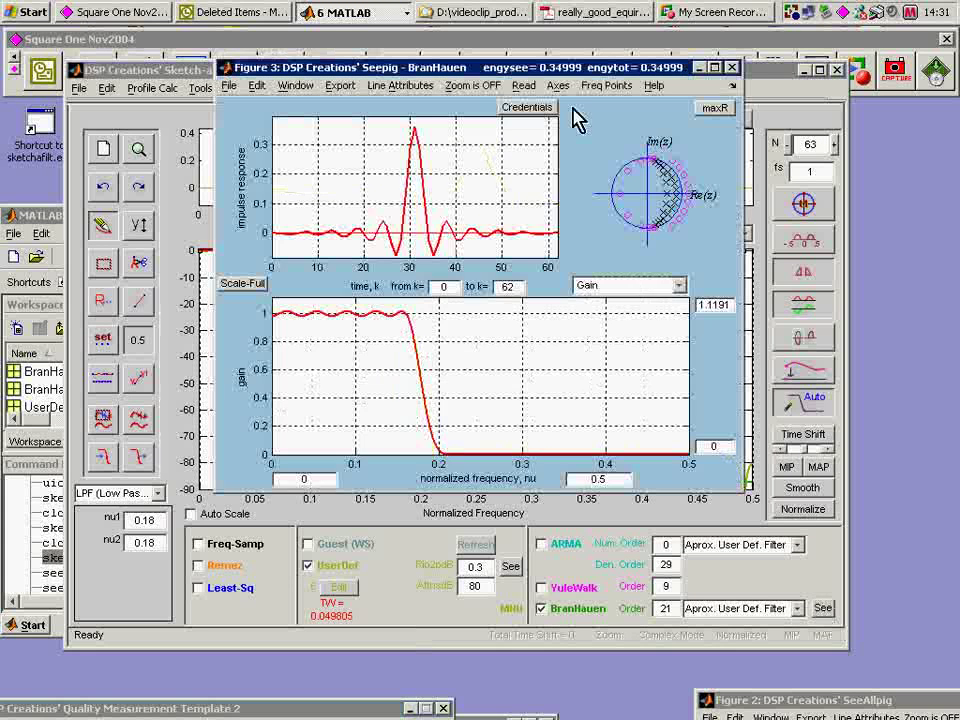
{"action": "left_click_drag", "start_coordinate": [544, 69], "coordinate": [604, 71]}
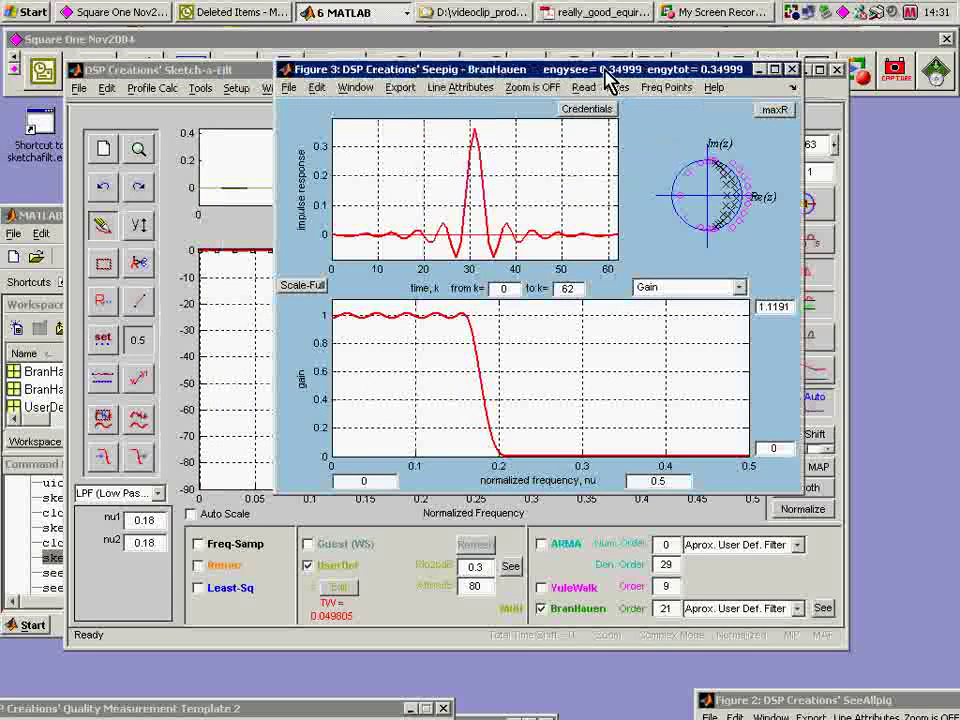
{"action": "left_click", "coordinate": [741, 289]}
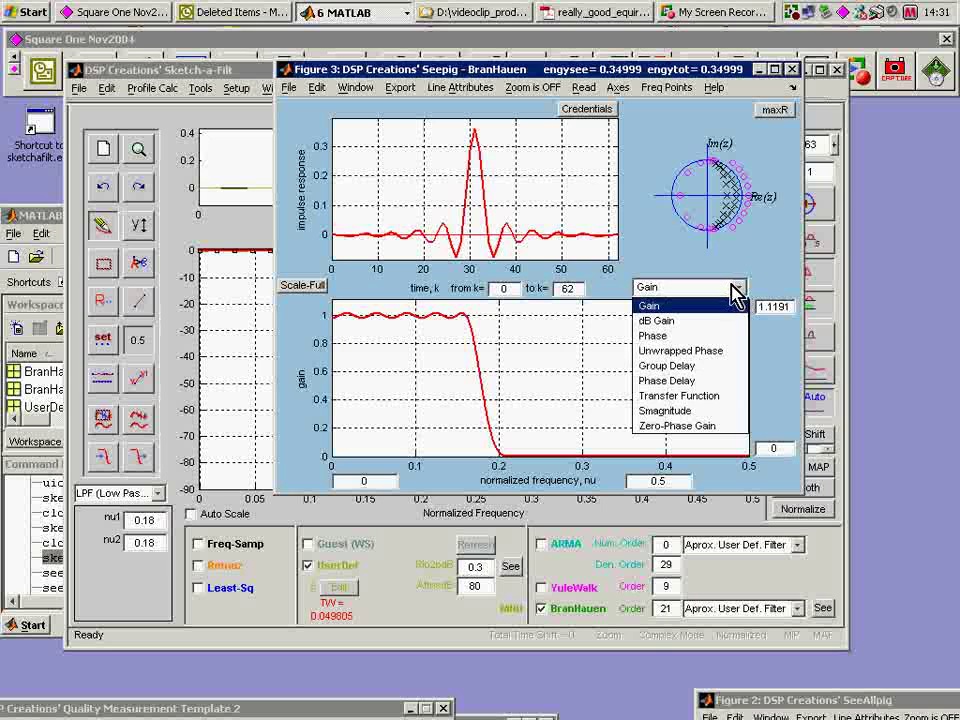
{"action": "left_click", "coordinate": [708, 352]}
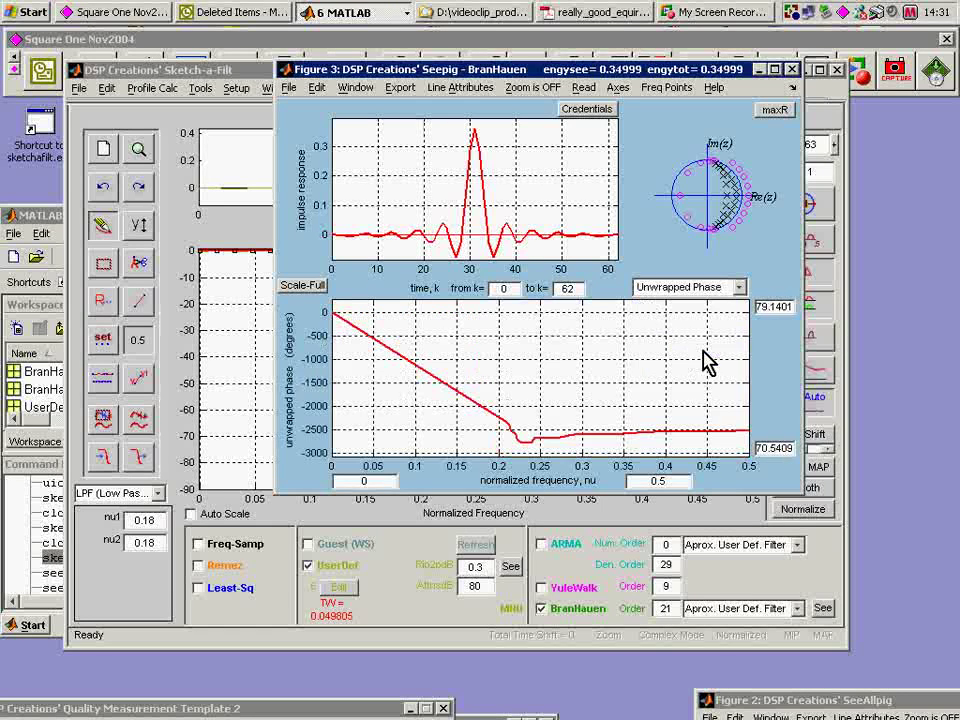